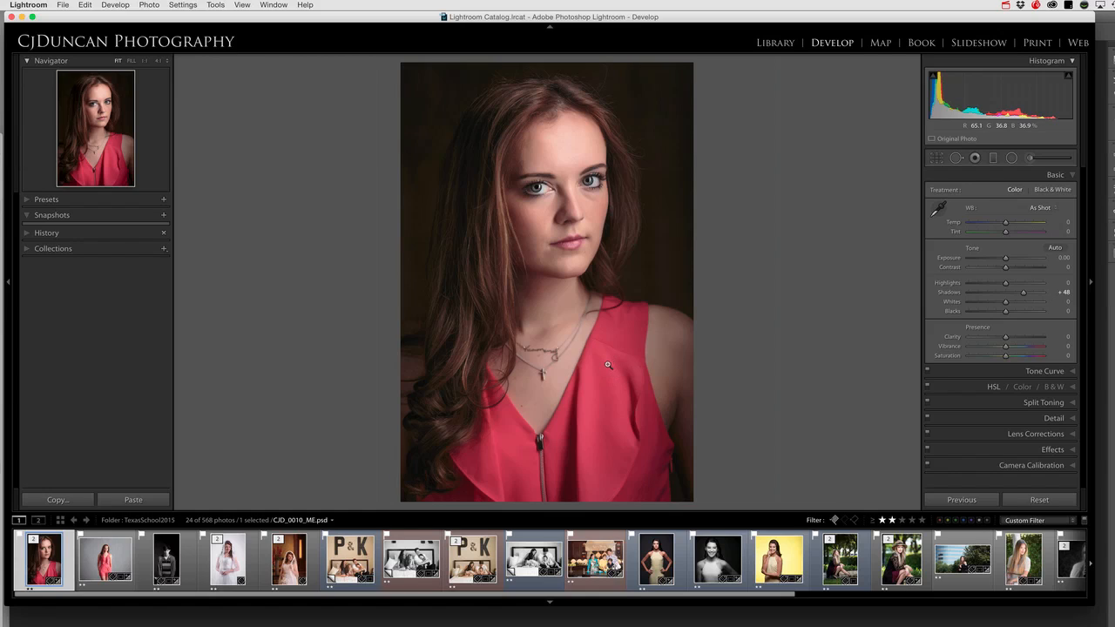
Step: Create a virtual copy of the red-top portrait CJD_0010_ME.psd and convert the copy to black and white
right_click(50, 567)
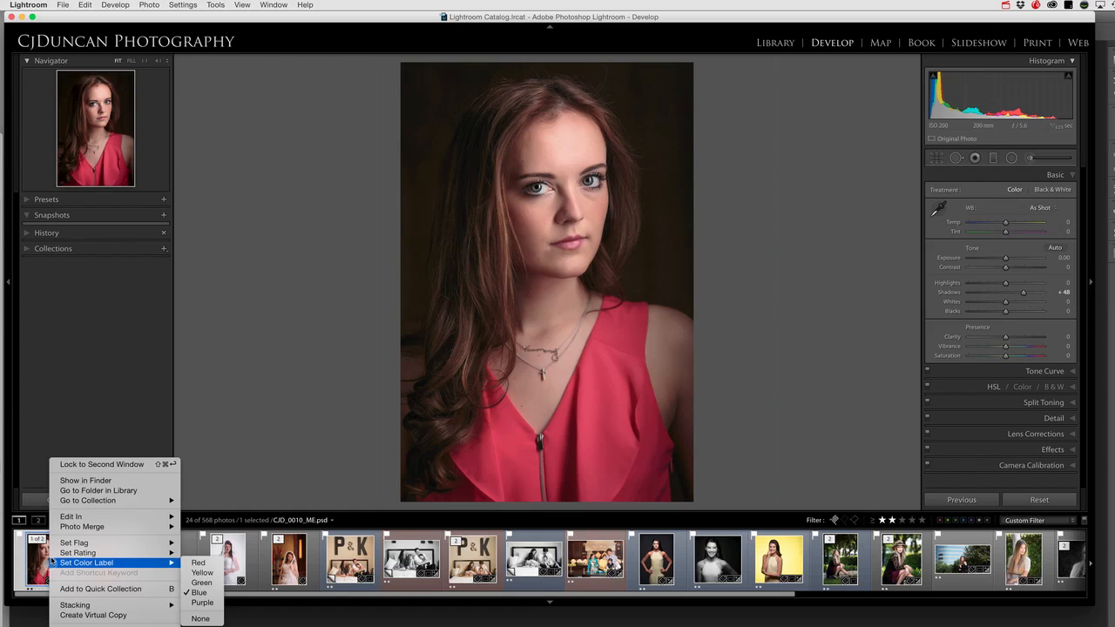
left_click(88, 616)
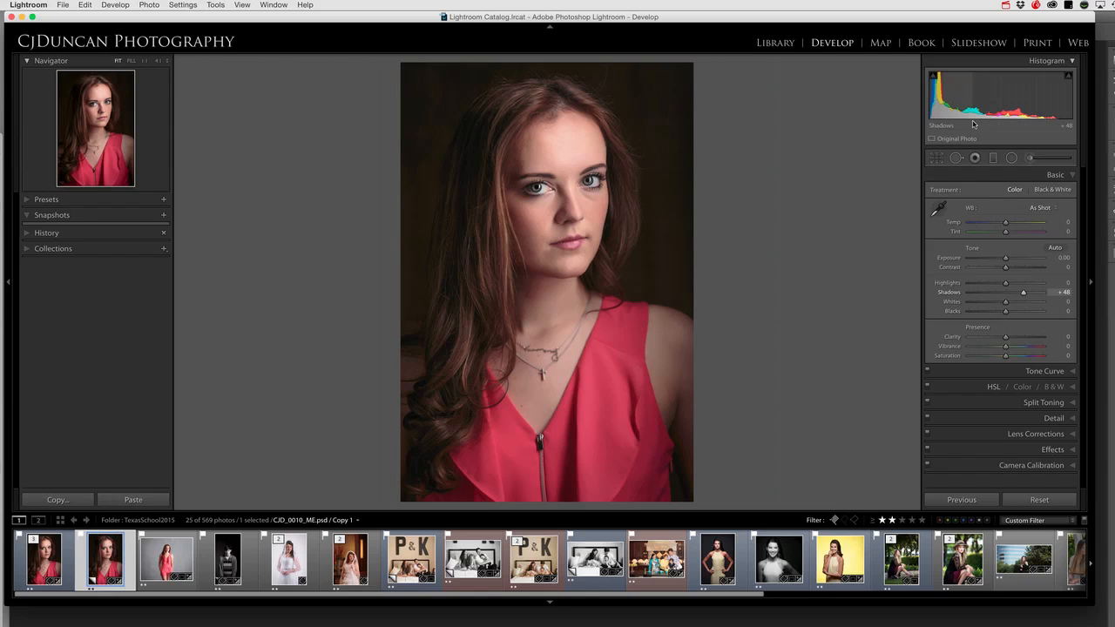
key("v")
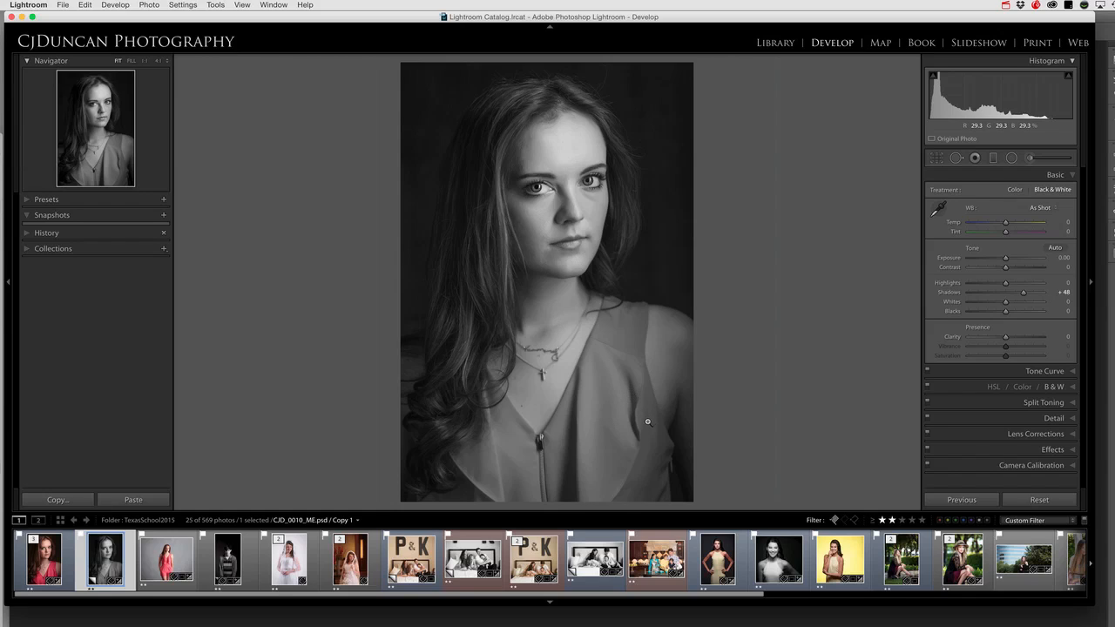
Step: Set the Black & White Mix to Red -29, Orange +4, Yellow -34, Aqua -63, Blue -78, Purple -42 and Magenta -30
left_click(1061, 391)
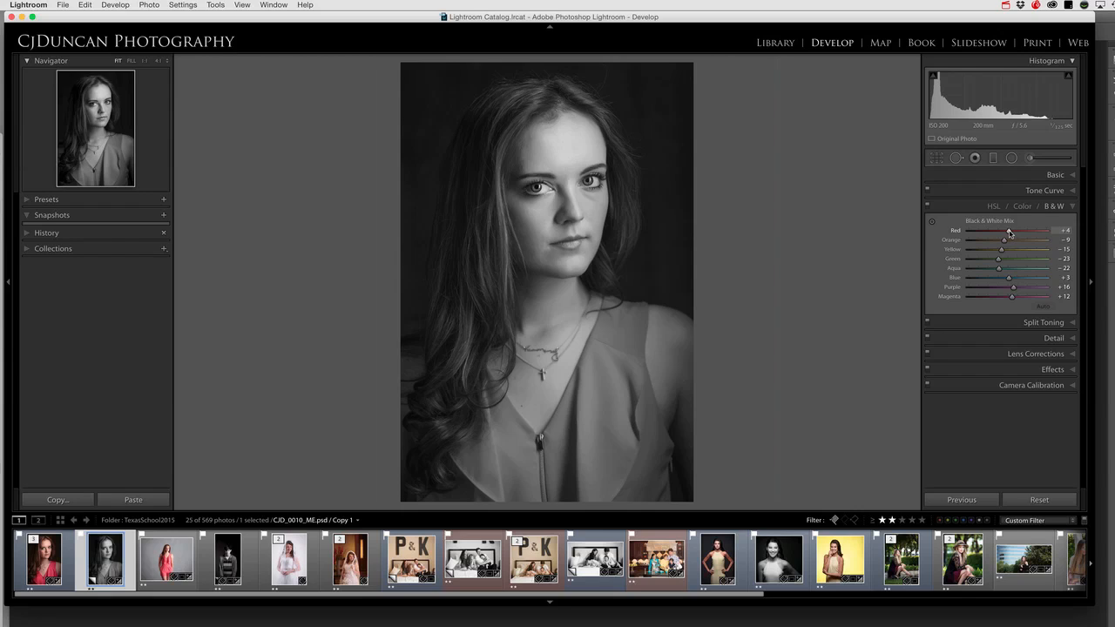
mouse_move(1009, 233)
left_mouse_down()
mouse_move(971, 234)
mouse_move(996, 232)
left_mouse_up()
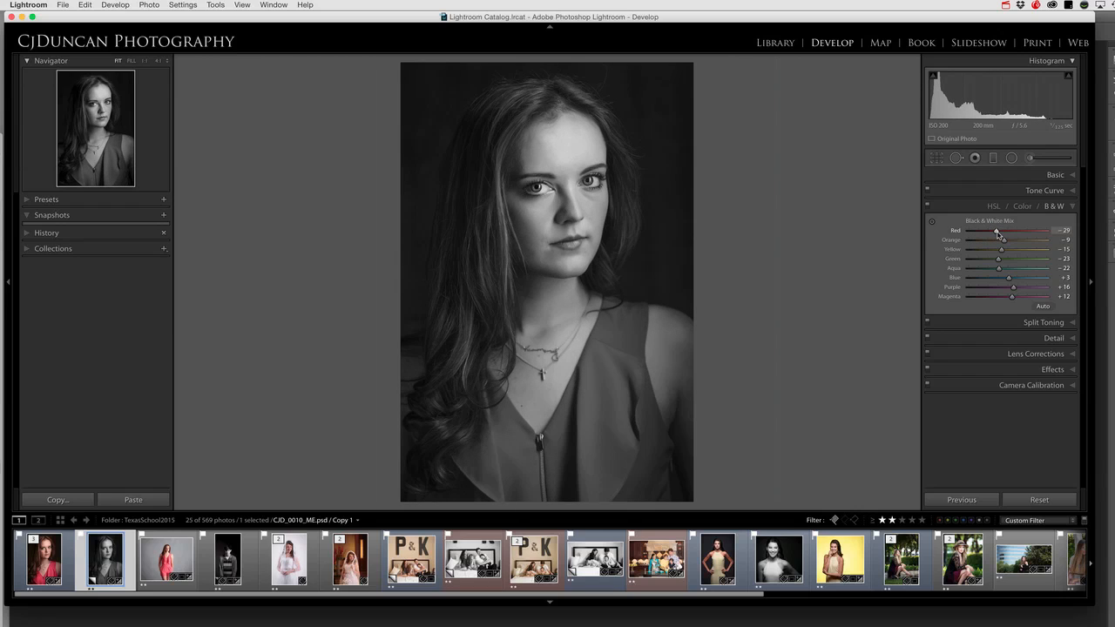
left_click_drag(1005, 242, 1008, 243)
left_click_drag(1001, 252, 994, 297)
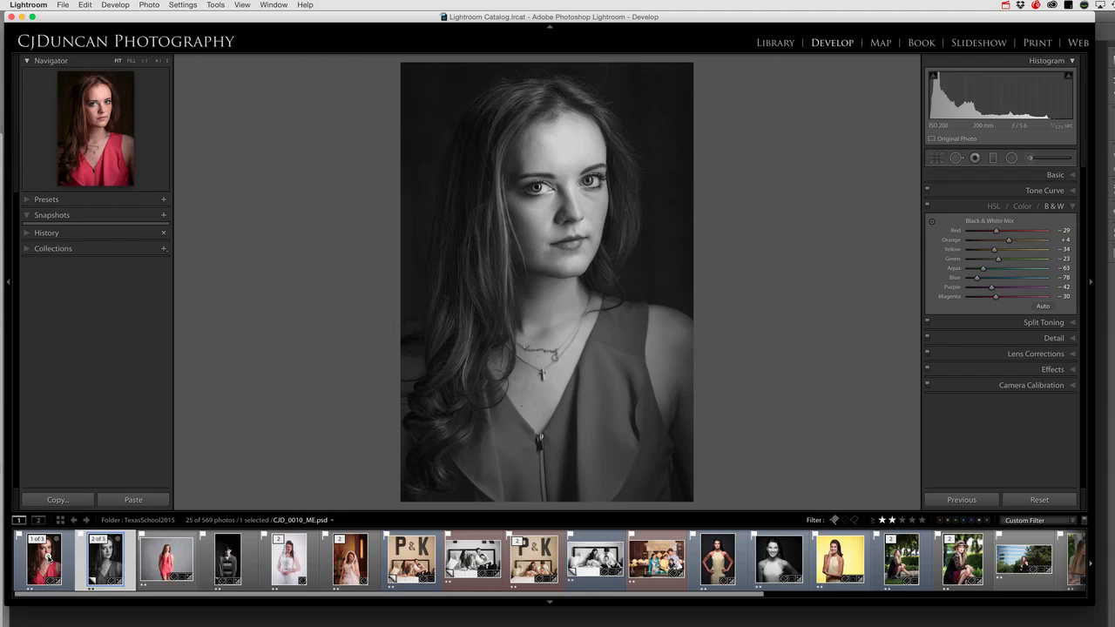
Step: Return the virtual copy to its Convert to Black & White history state and save it as a snapshot named "bw convert"
left_click(48, 558)
left_click(107, 561)
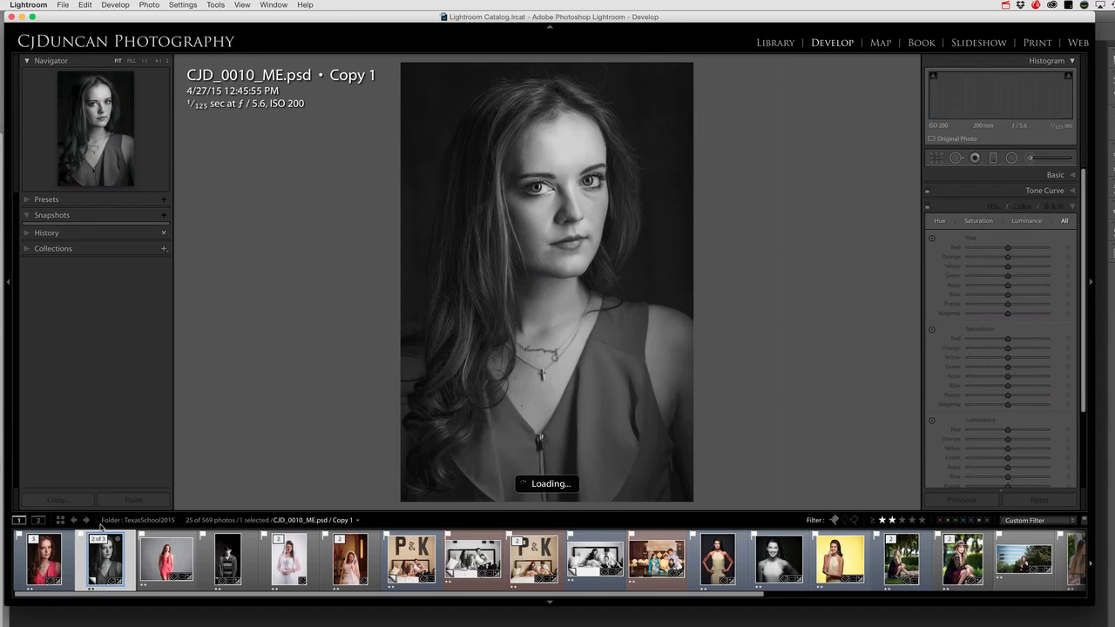
left_click(45, 232)
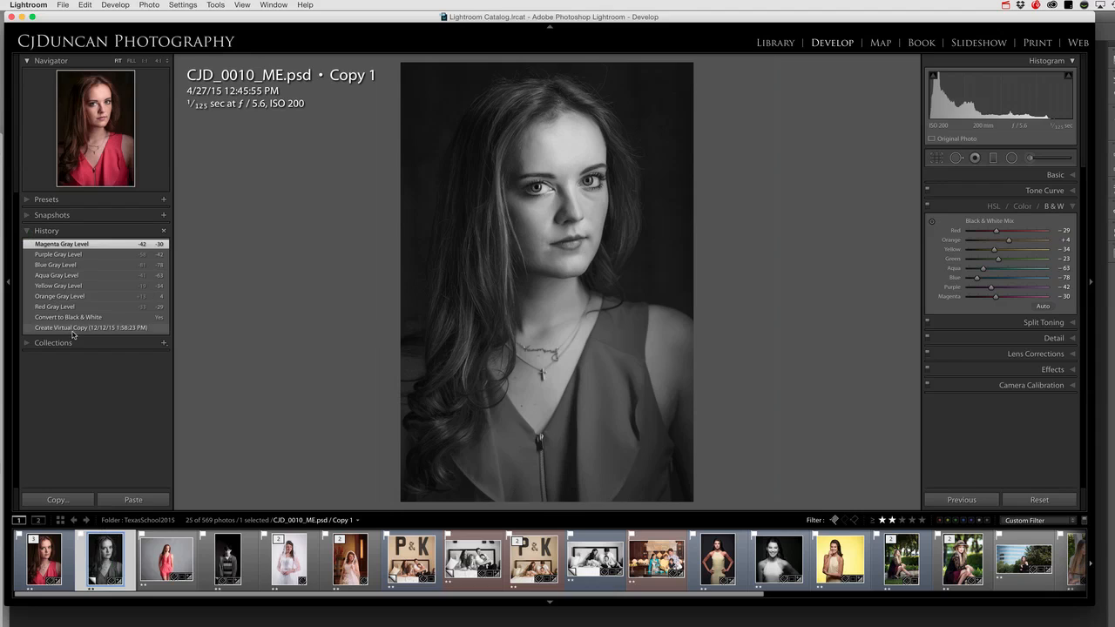
left_click(73, 329)
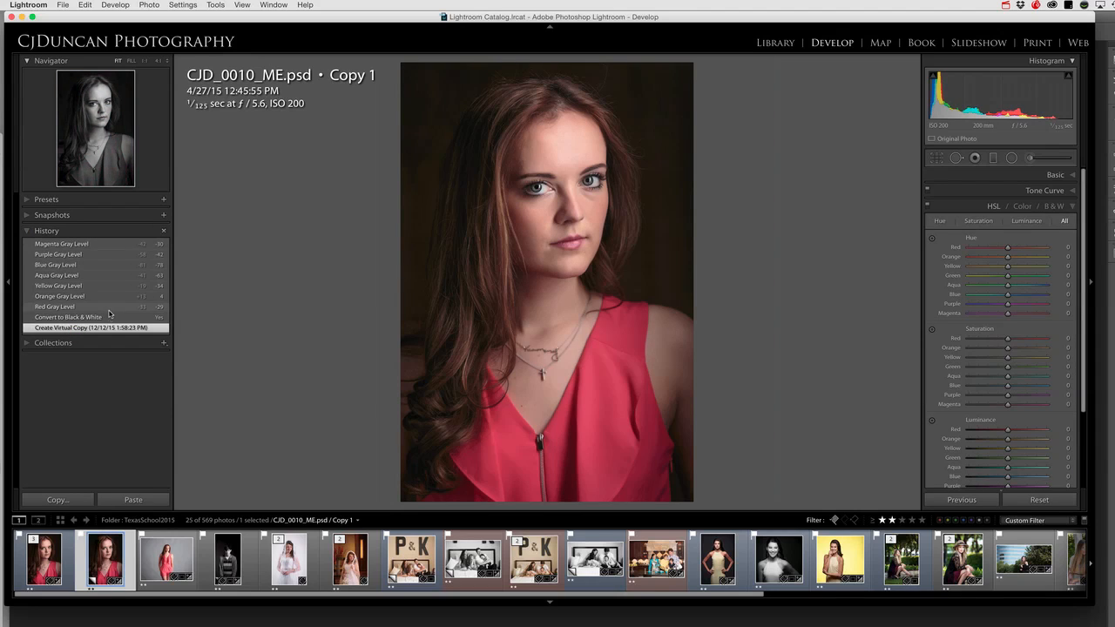
left_click(110, 316)
left_click(163, 215)
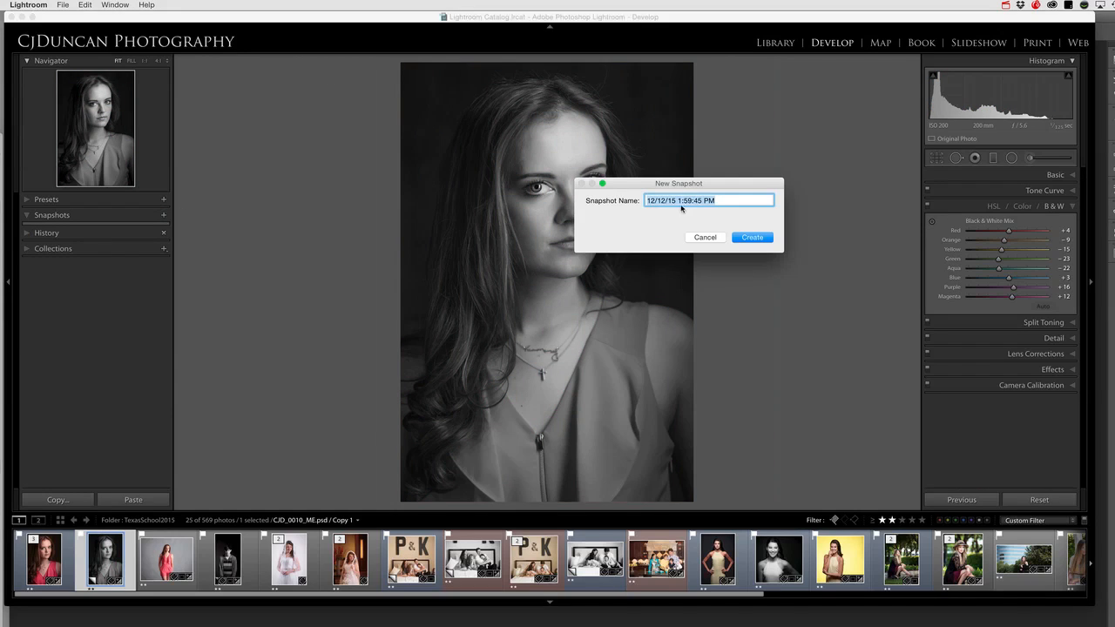
type("bw convert")
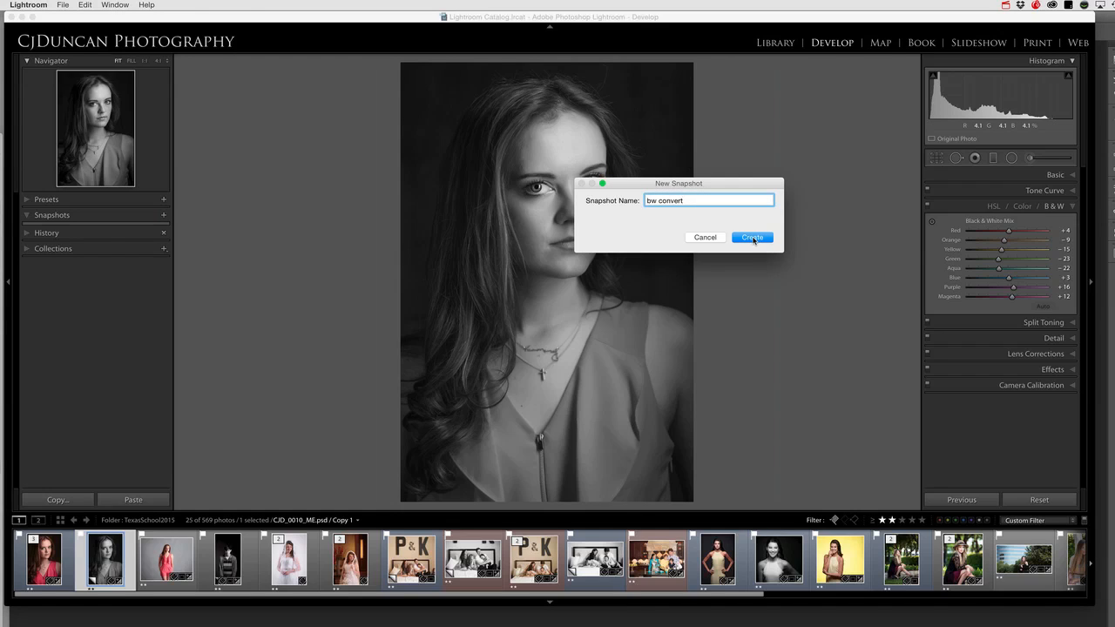
left_click(753, 238)
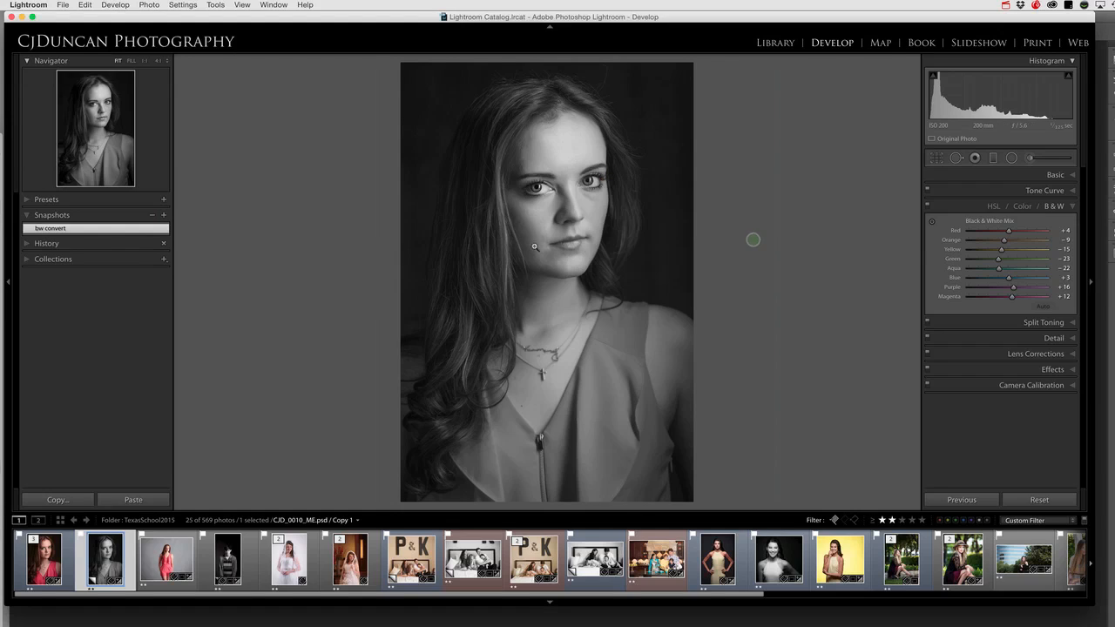
Step: Restore the Magenta Gray Level history state and save it as a snapshot named "after color adjust"
left_click(35, 244)
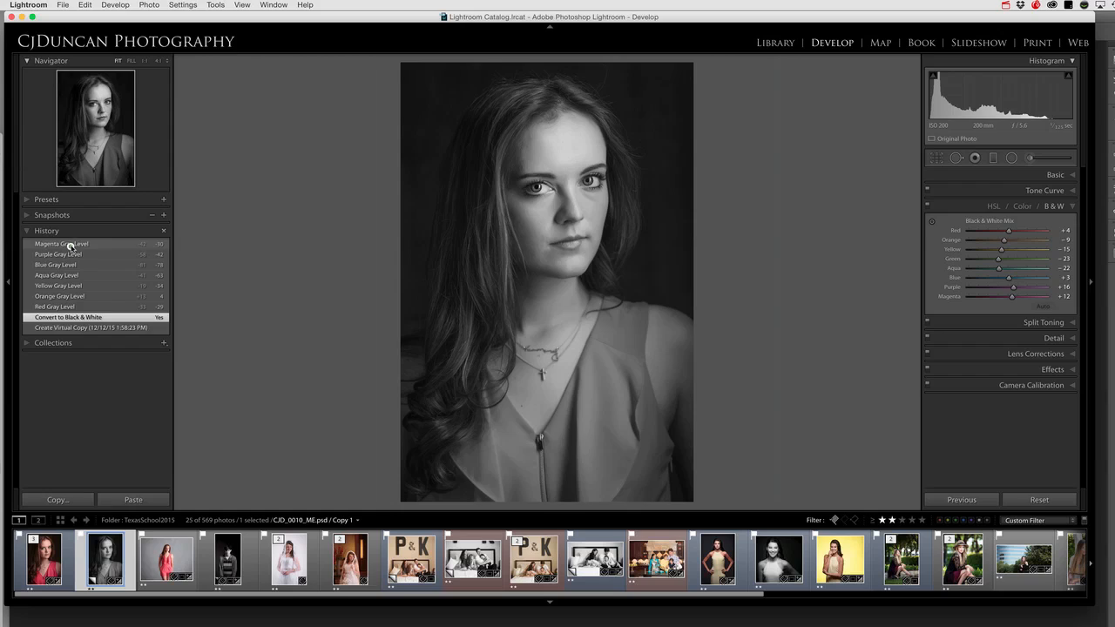
left_click(70, 245)
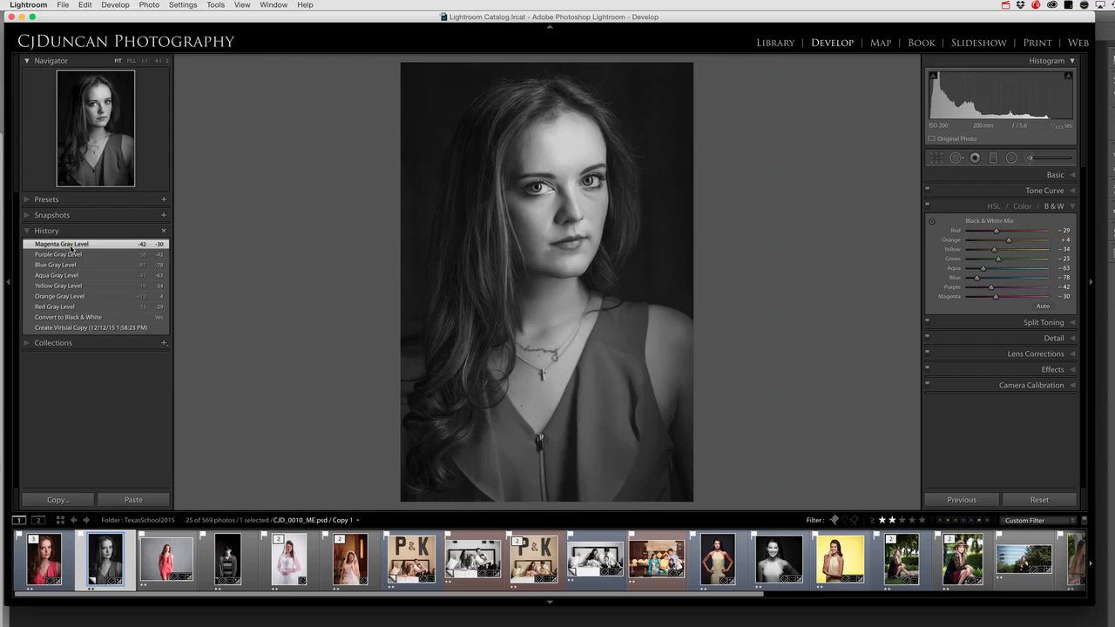
left_click(164, 218)
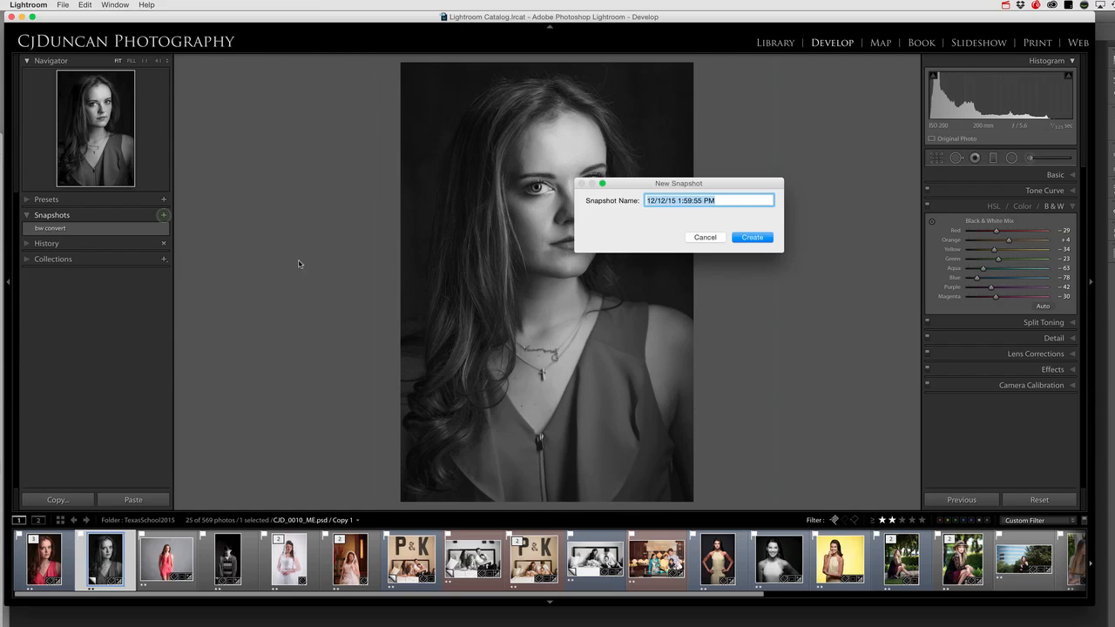
type("after color adjust")
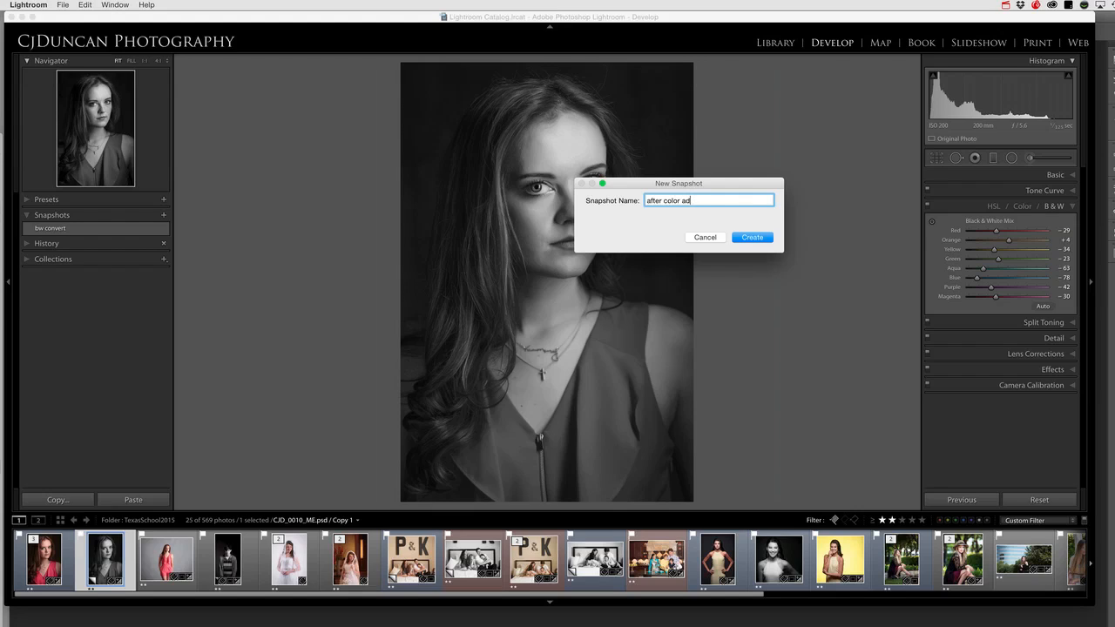
left_click(747, 240)
Step: Compare the "bw convert" and "after color adjust" snapshots, finishing on "after color adjust"
left_click(52, 239)
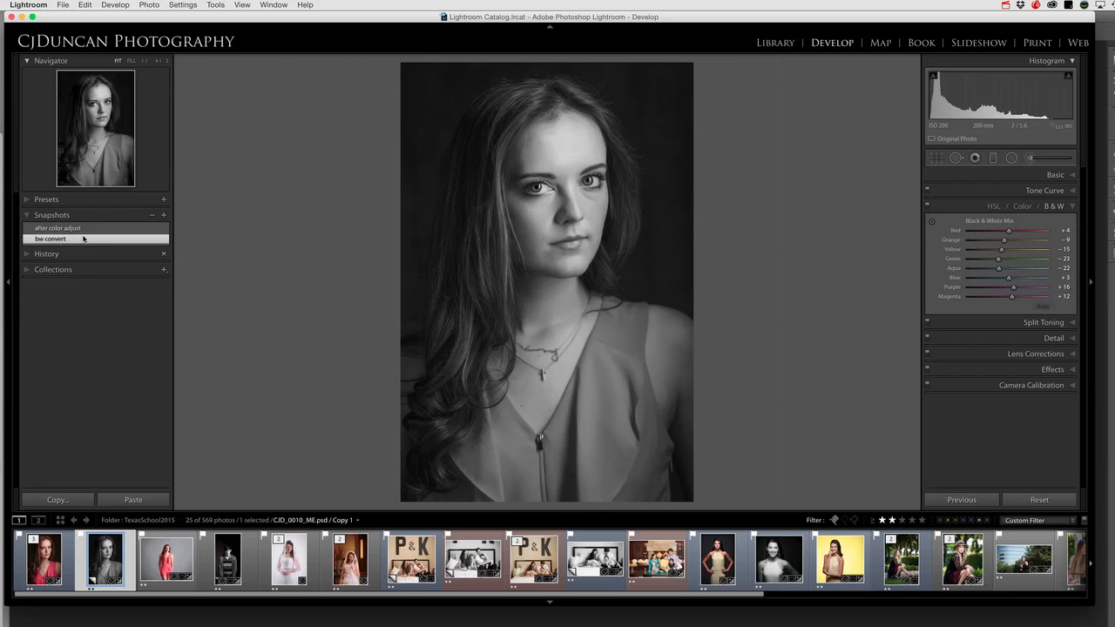
left_click(79, 228)
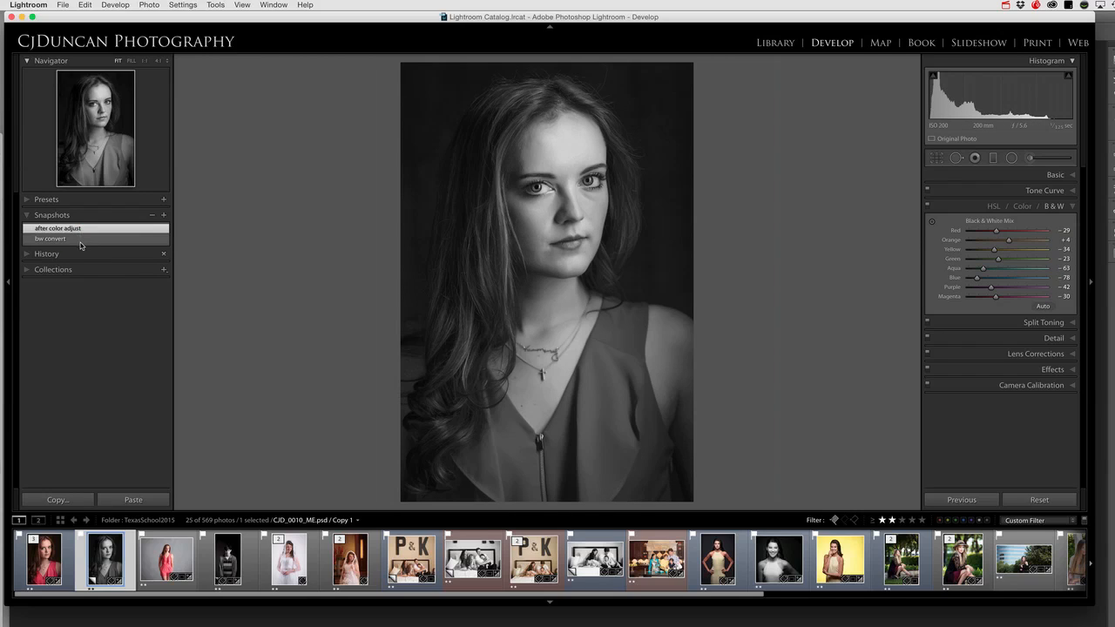
left_click(80, 239)
left_click(84, 229)
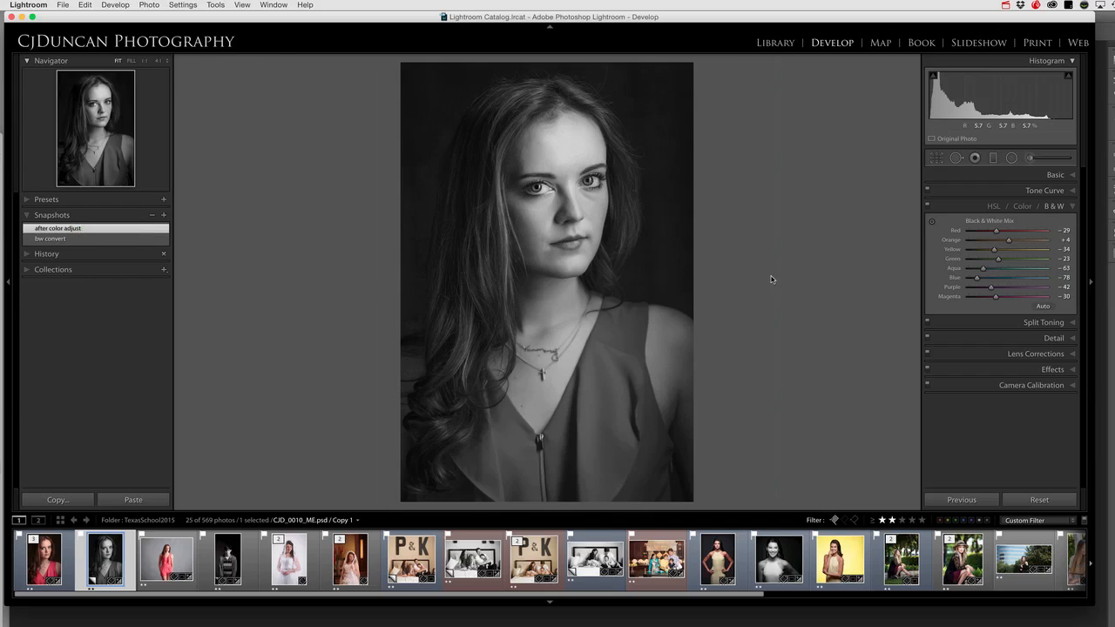
Step: Try lightening the shoulder's skin tones with the Black & White Mix targeted adjustment, and undo the change
left_click(932, 224)
left_click_drag(665, 355, 670, 331)
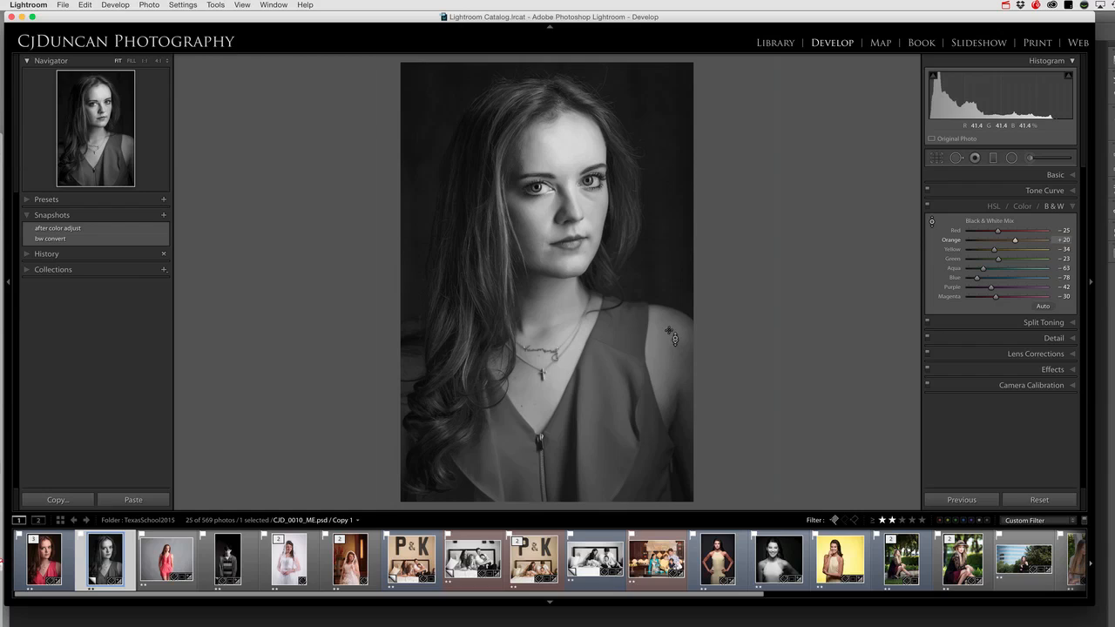
key("super+z")
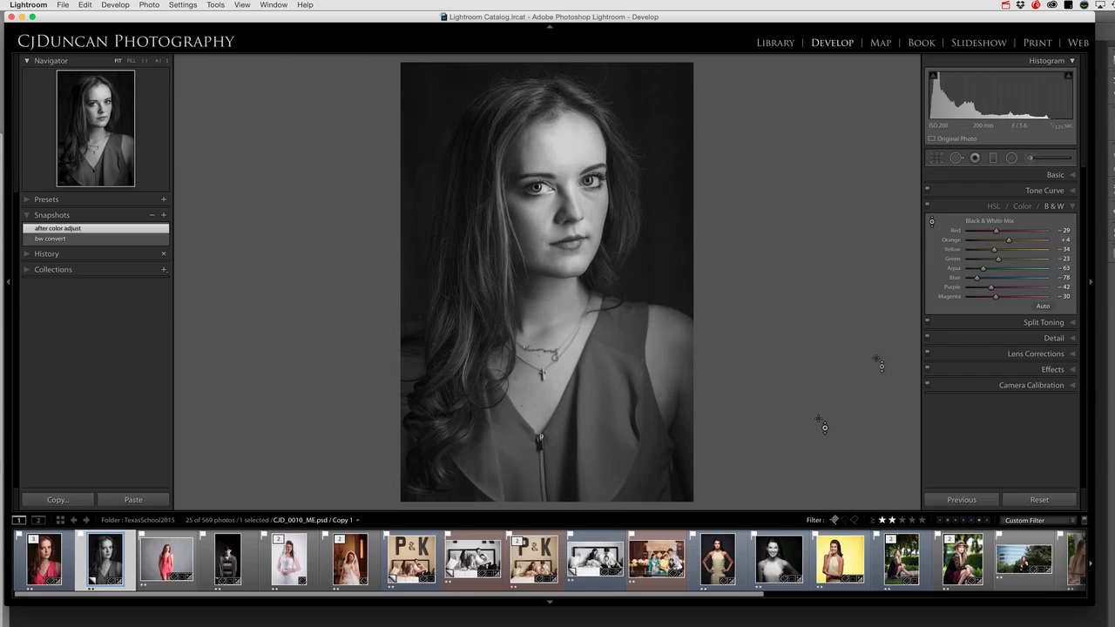
Step: Preview the photo with the Color treatment and switch it back to Black & White
left_click(1055, 176)
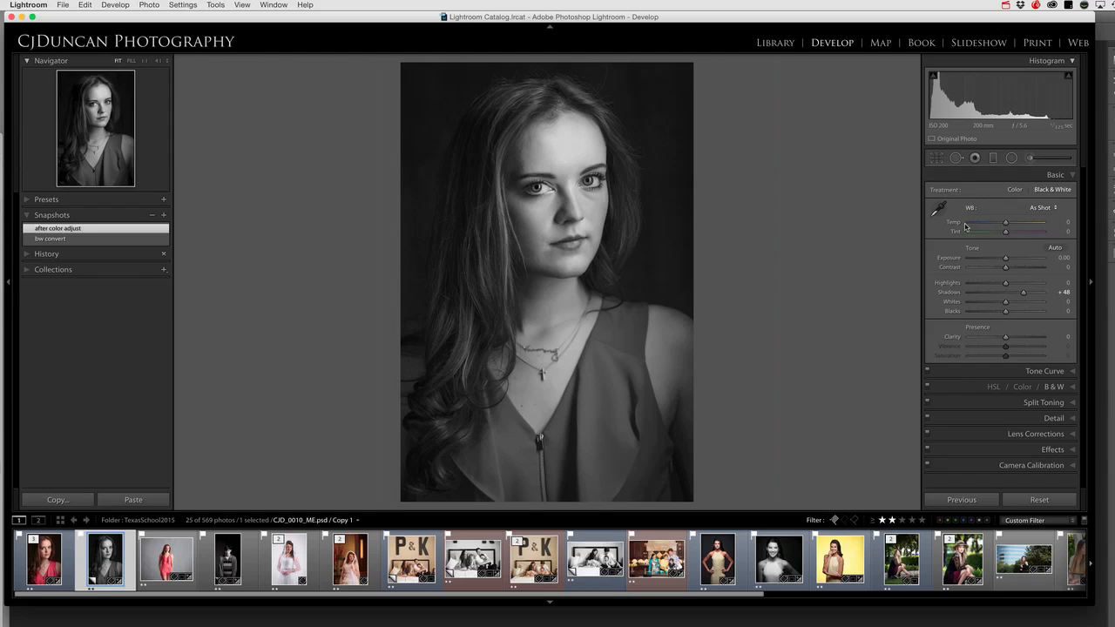
left_click(1015, 191)
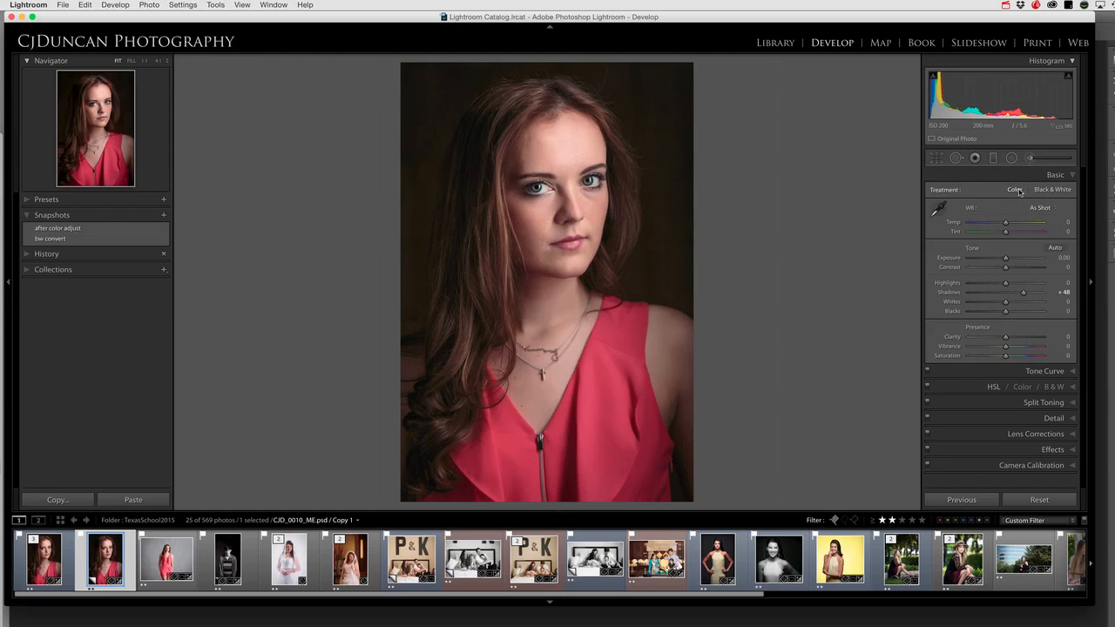
left_click(1056, 190)
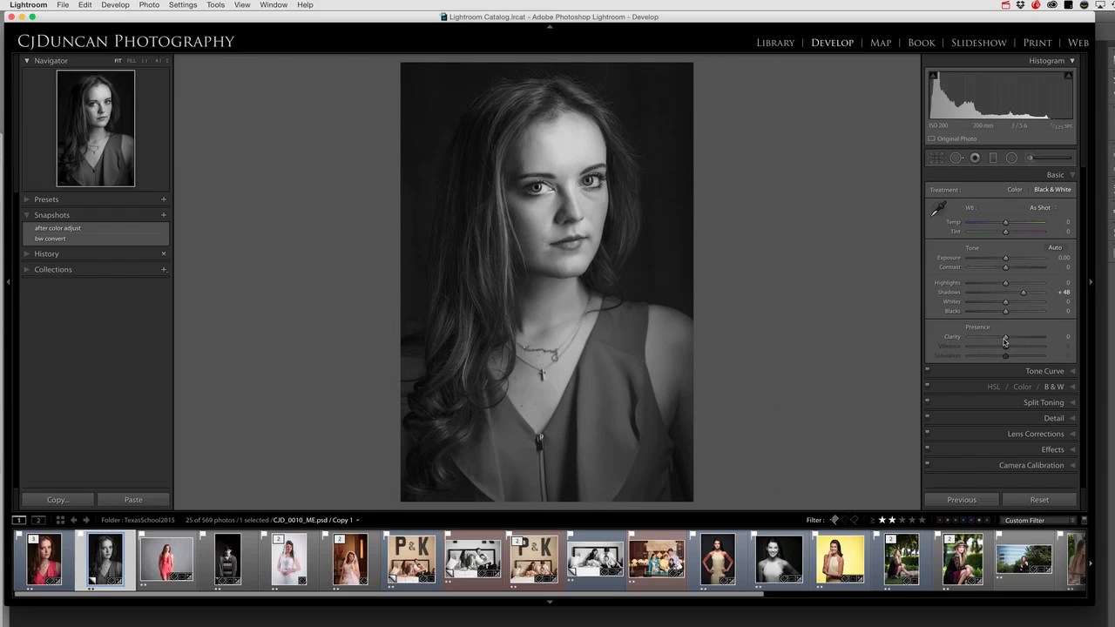
Step: Set the photo's Contrast to +34, Whites to +15, Blacks to -20 and Clarity to -50
left_click_drag(1010, 270, 1021, 269)
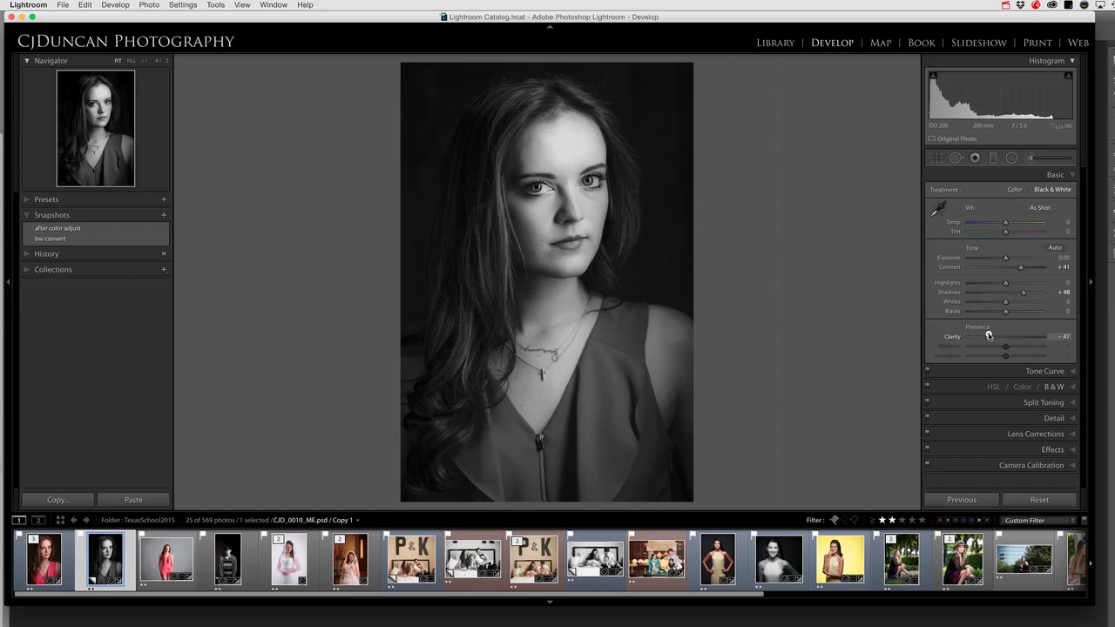
left_click_drag(1019, 271, 1016, 270)
left_click_drag(1007, 303, 996, 313)
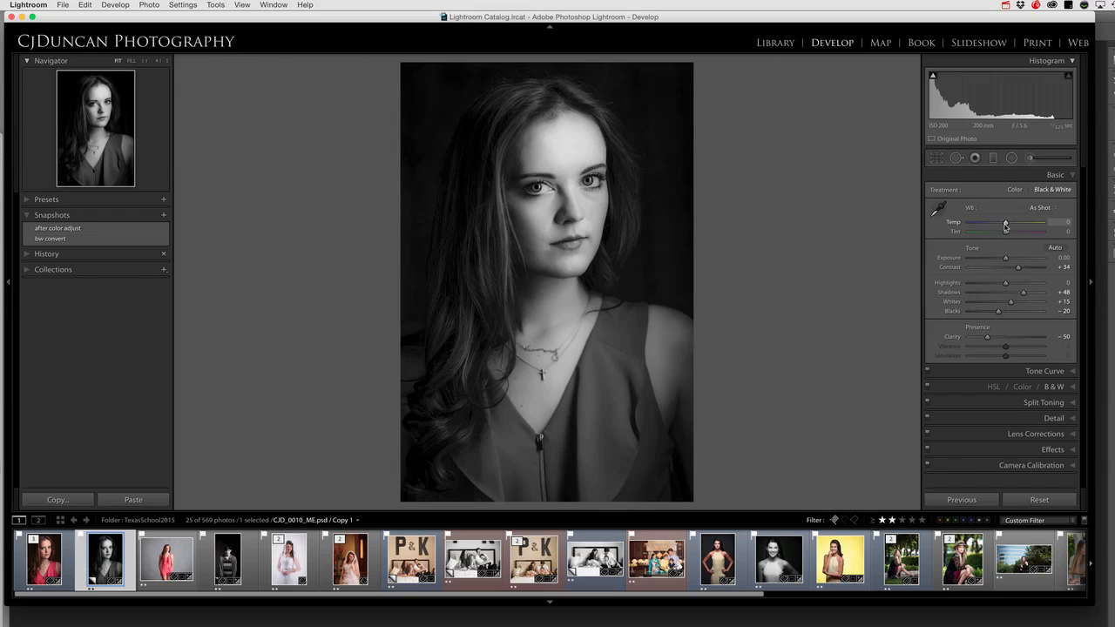
Step: Set the white balance to Temp +12 and Tint +12, previewing the color treatment before returning to Black & White
left_click_drag(1003, 225, 989, 226)
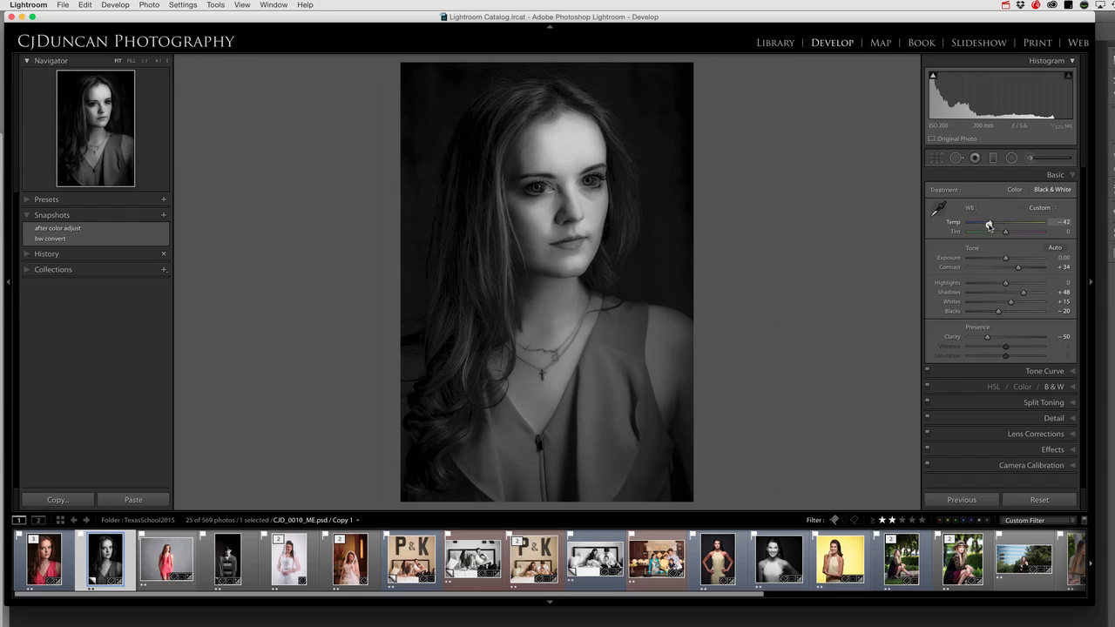
left_click_drag(988, 226, 1007, 225)
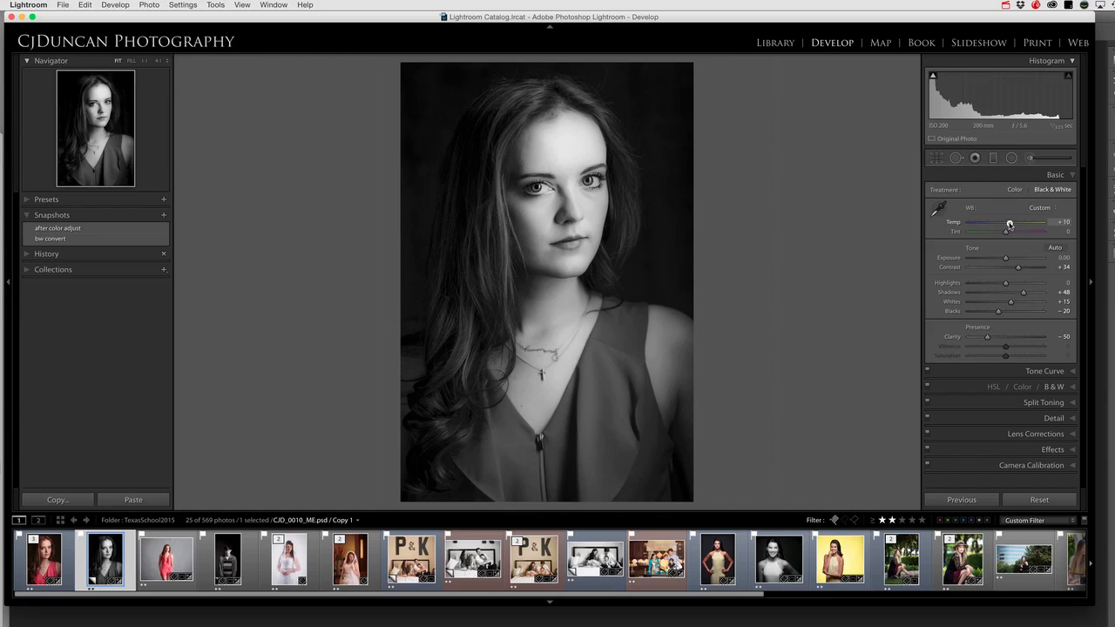
left_click_drag(1009, 225, 1010, 225)
left_click(1015, 191)
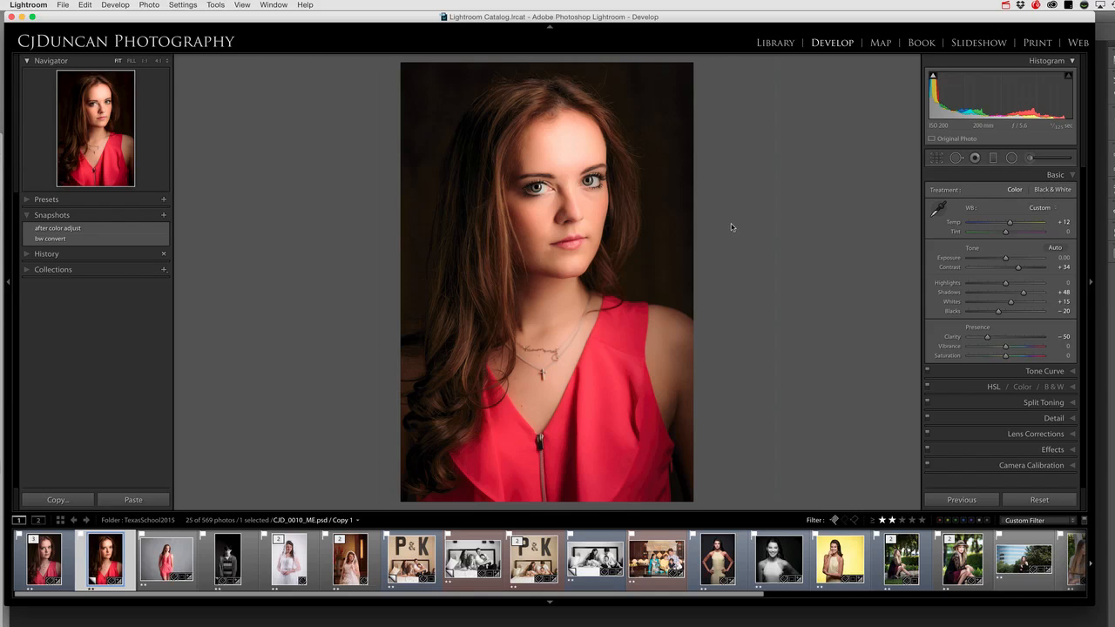
left_click(1048, 191)
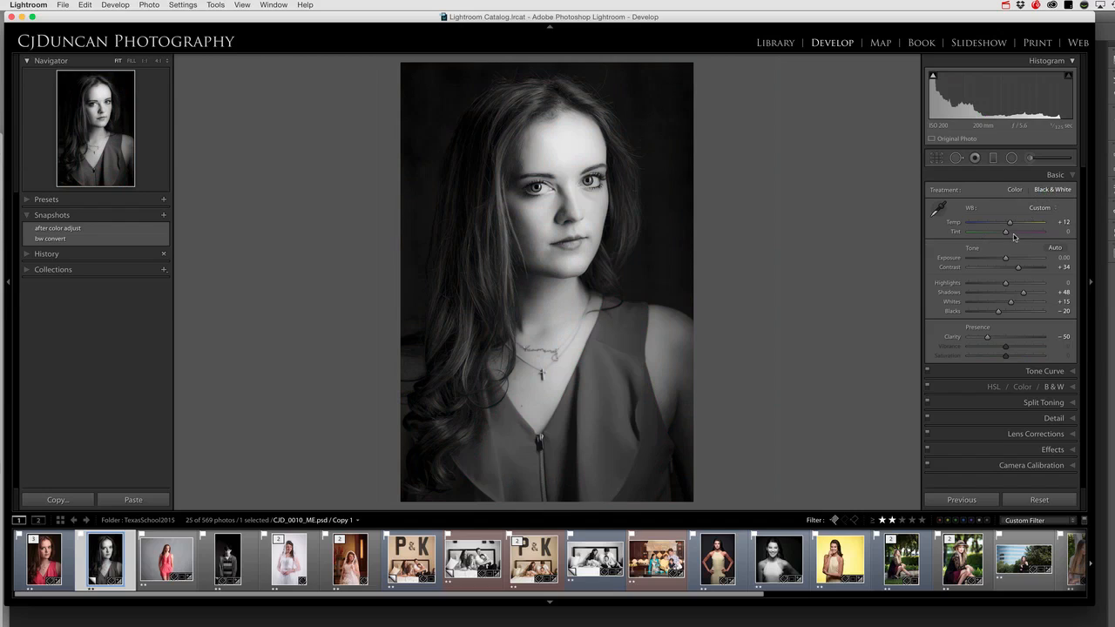
mouse_move(1011, 235)
left_mouse_down()
mouse_move(995, 235)
mouse_move(1009, 233)
left_mouse_up()
Step: Save the current black and white edit as a snapshot named "final bw"
left_click(163, 214)
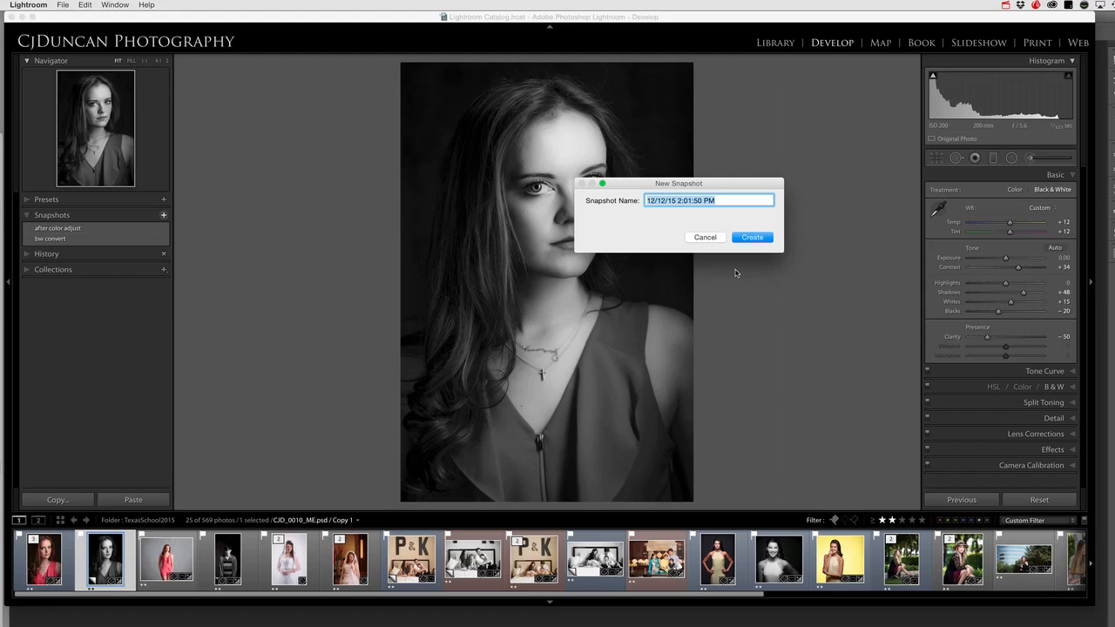
type("final bw")
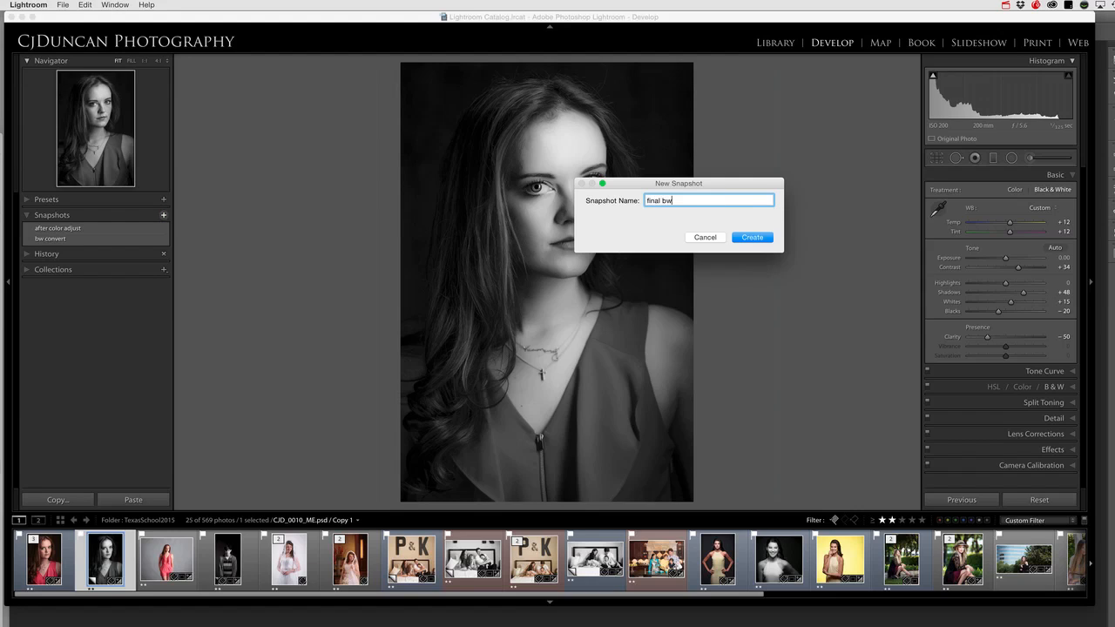
left_click(758, 242)
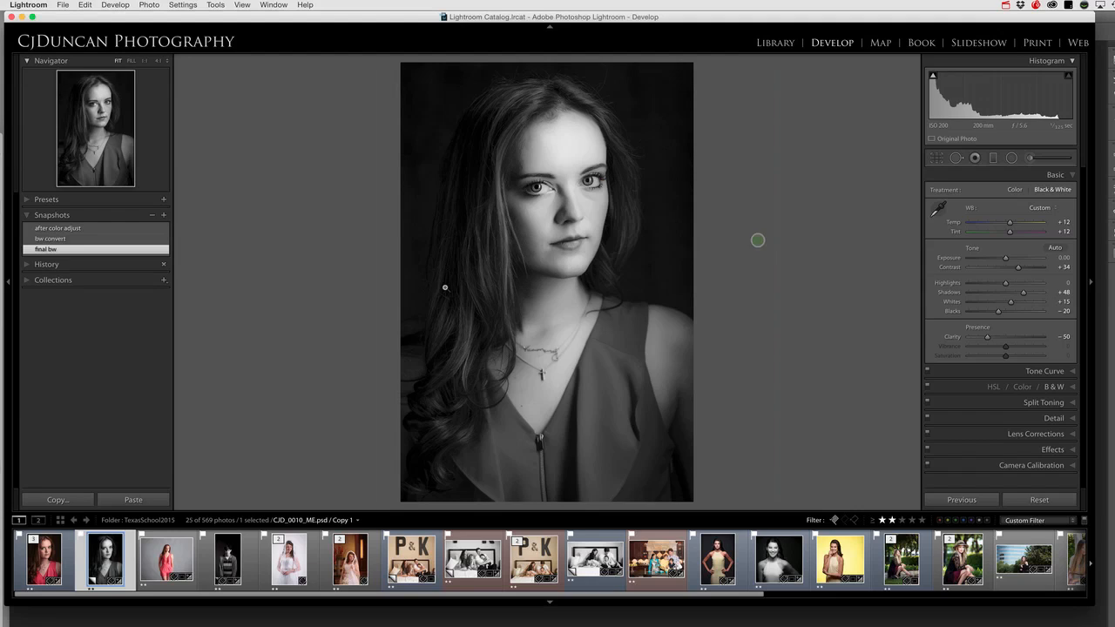
Step: Compare the "bw convert" and "after color adjust" snapshots with "final bw", ending on "final bw"
left_click(89, 238)
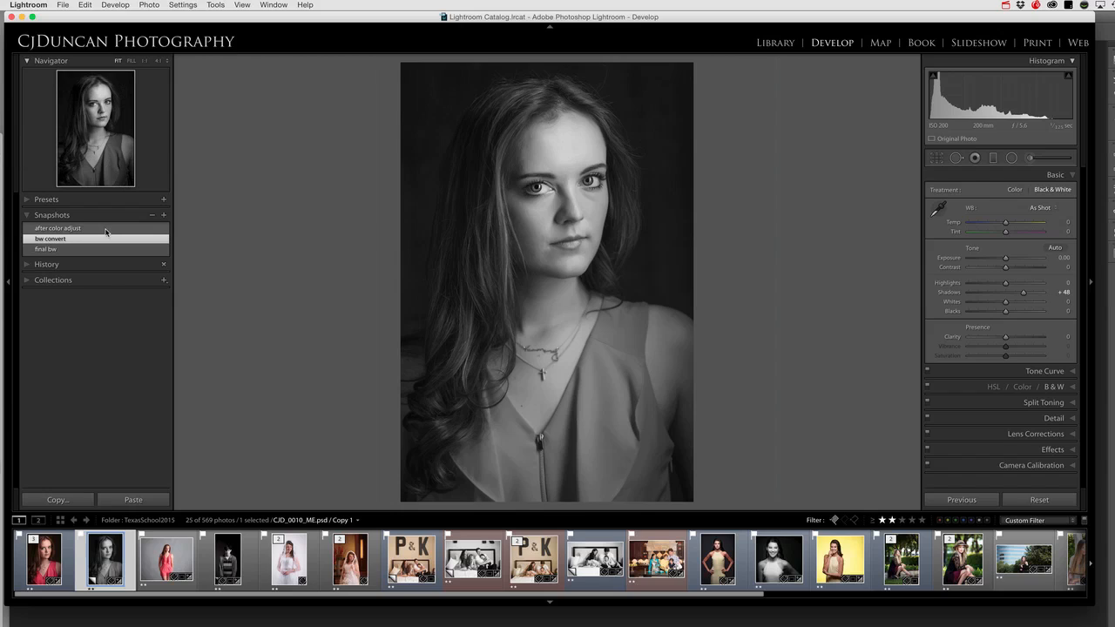
left_click(106, 230)
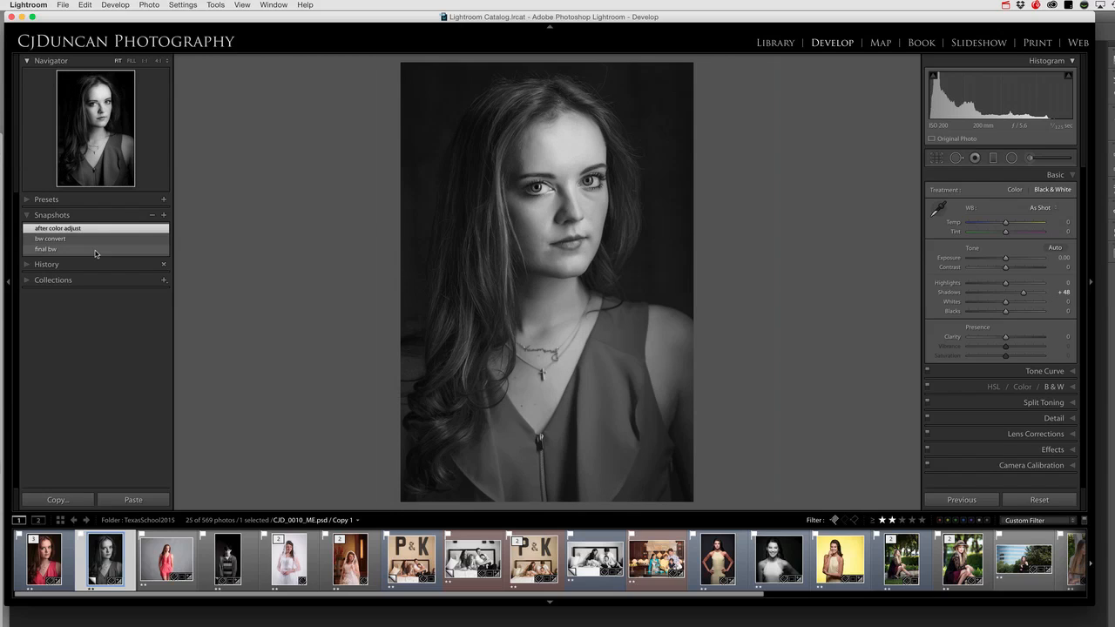
left_click(96, 250)
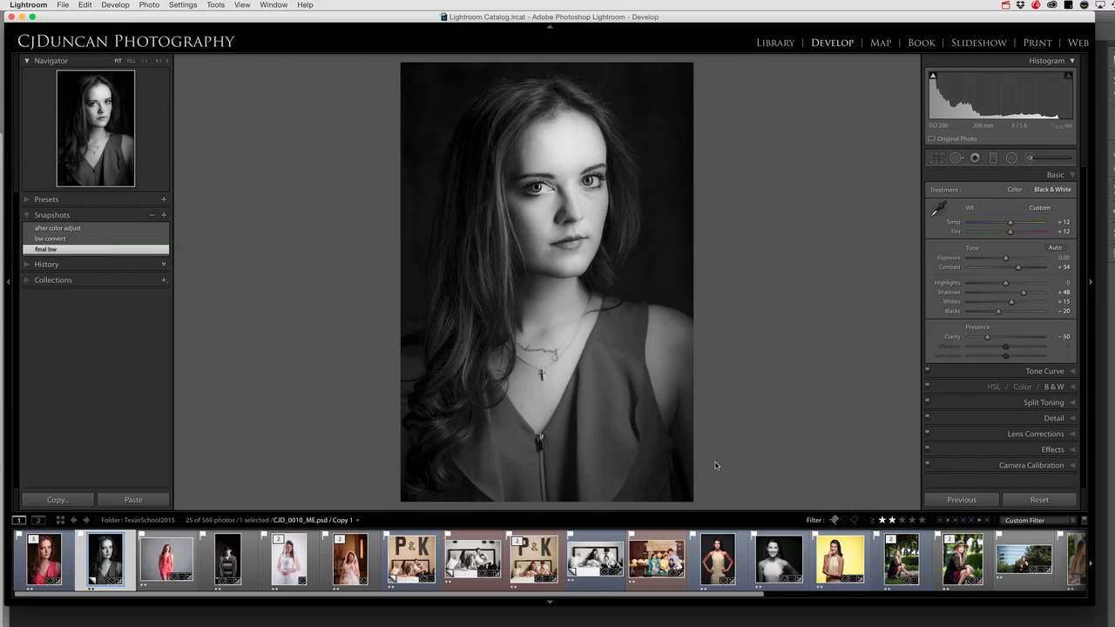
Step: Set up a new Radial Filter with the Vignette-Stack effect preset and Invert Mask turned off
left_click(1012, 158)
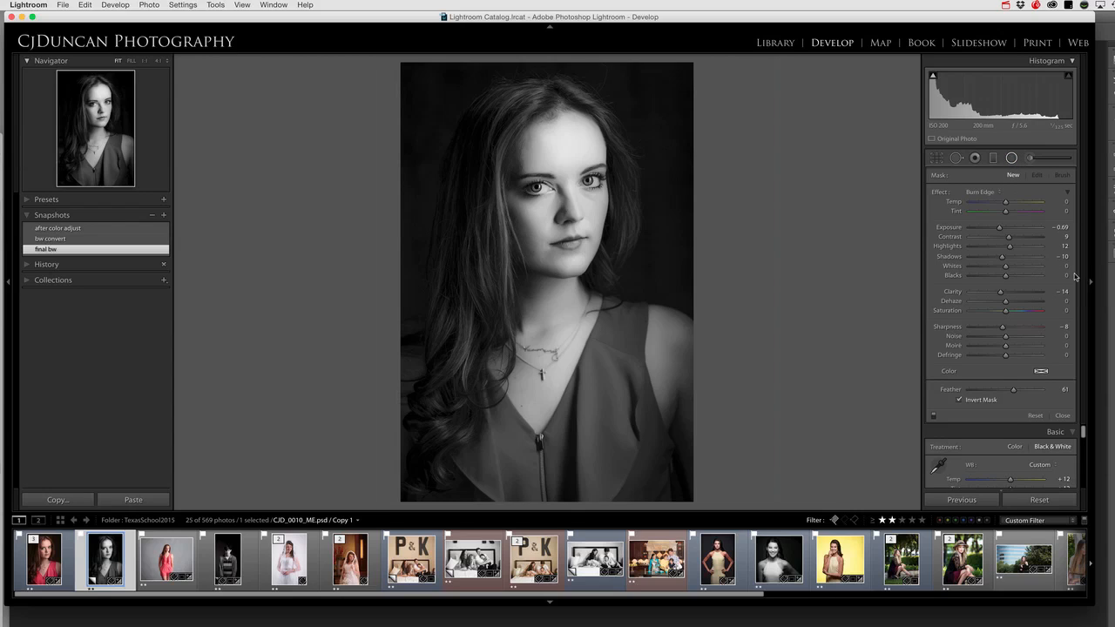
left_click(1000, 193)
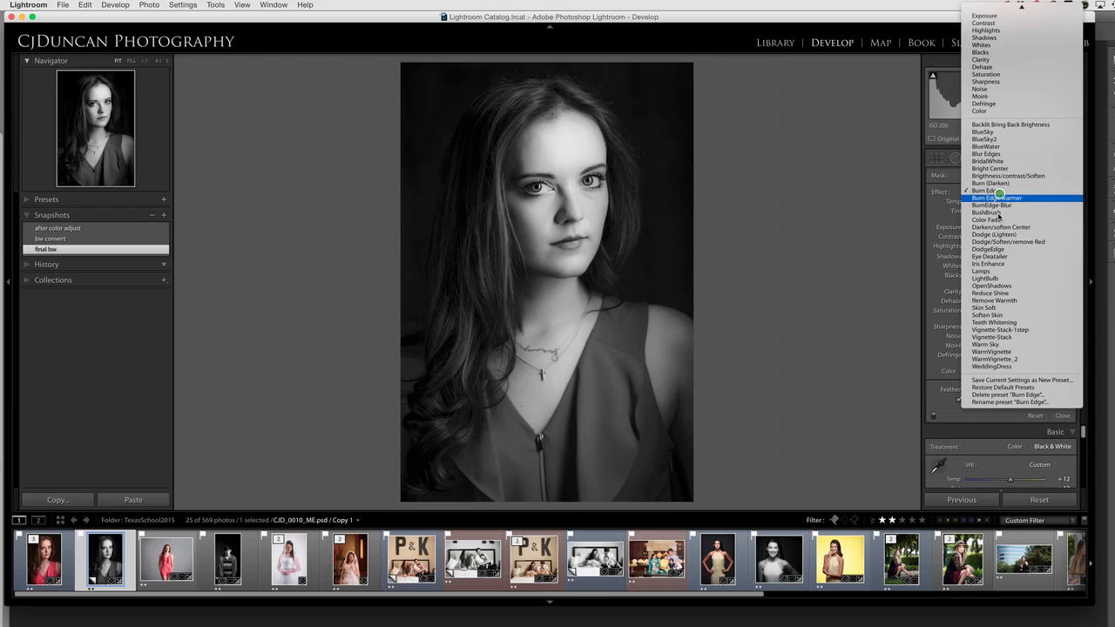
left_click(994, 339)
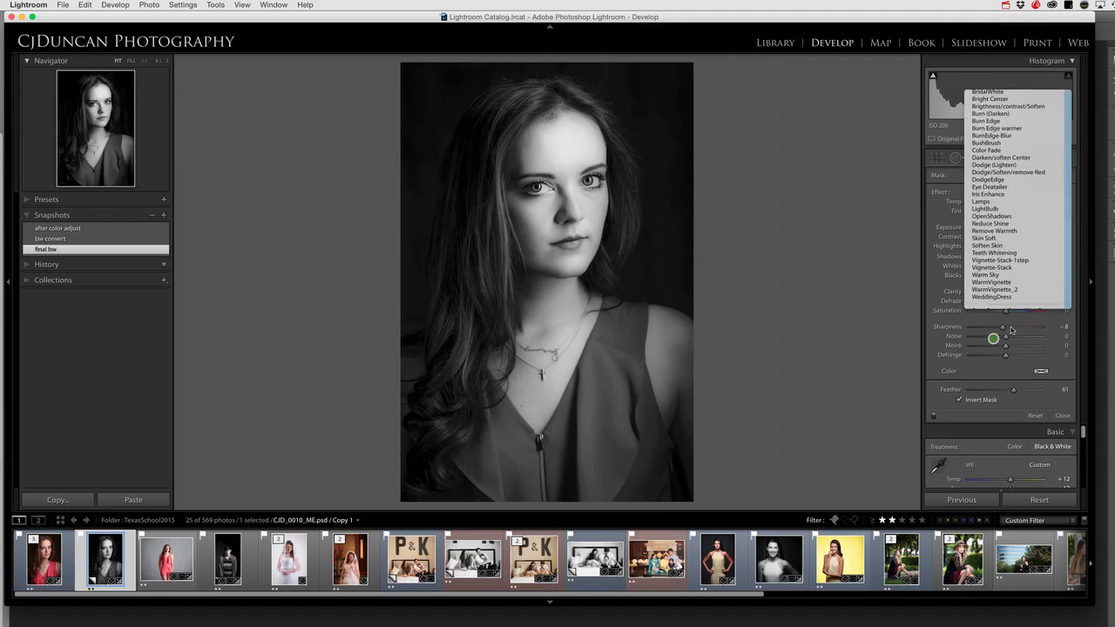
left_click(960, 400)
left_click(960, 401)
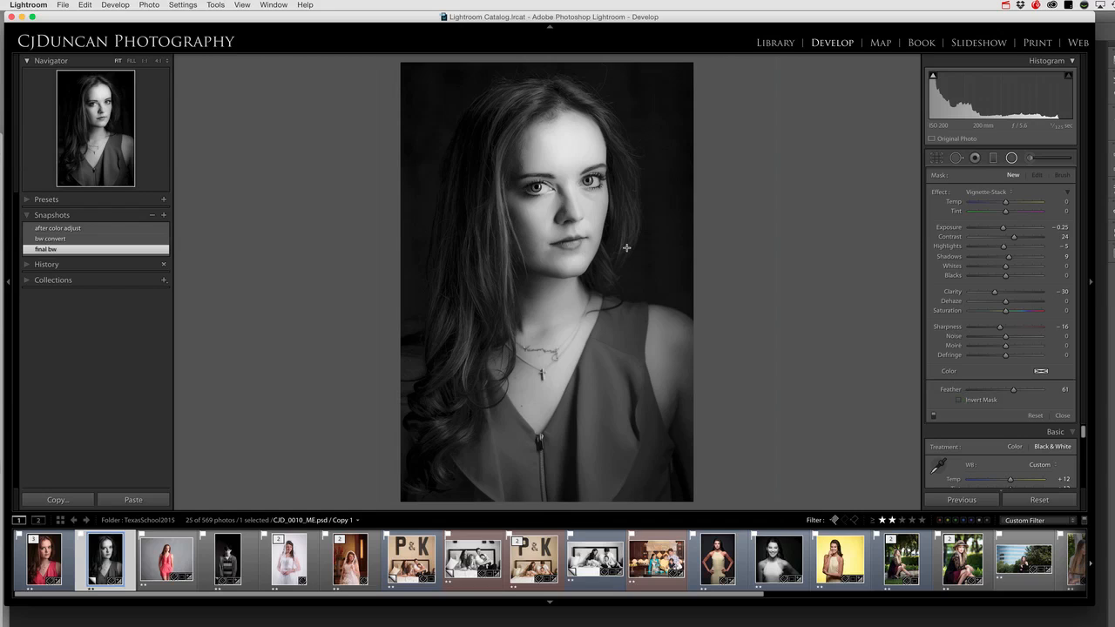
Step: Place a circular radial filter around the woman's face, set its Exposure to -0.50 and close the filter
left_click_drag(505, 185, 575, 210)
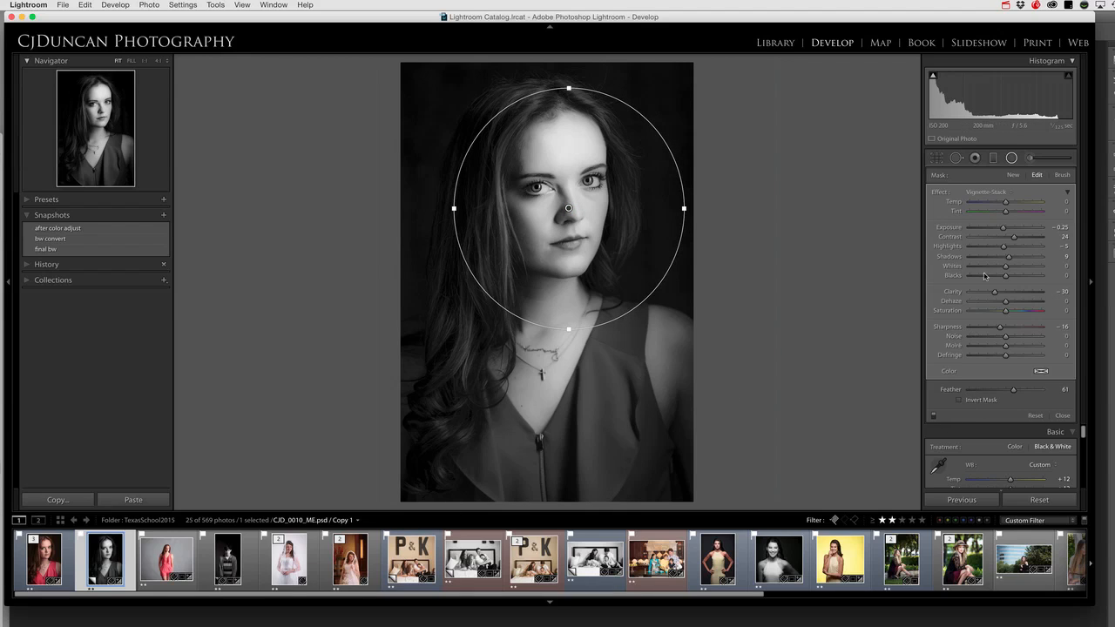
left_click_drag(1004, 232, 1001, 230)
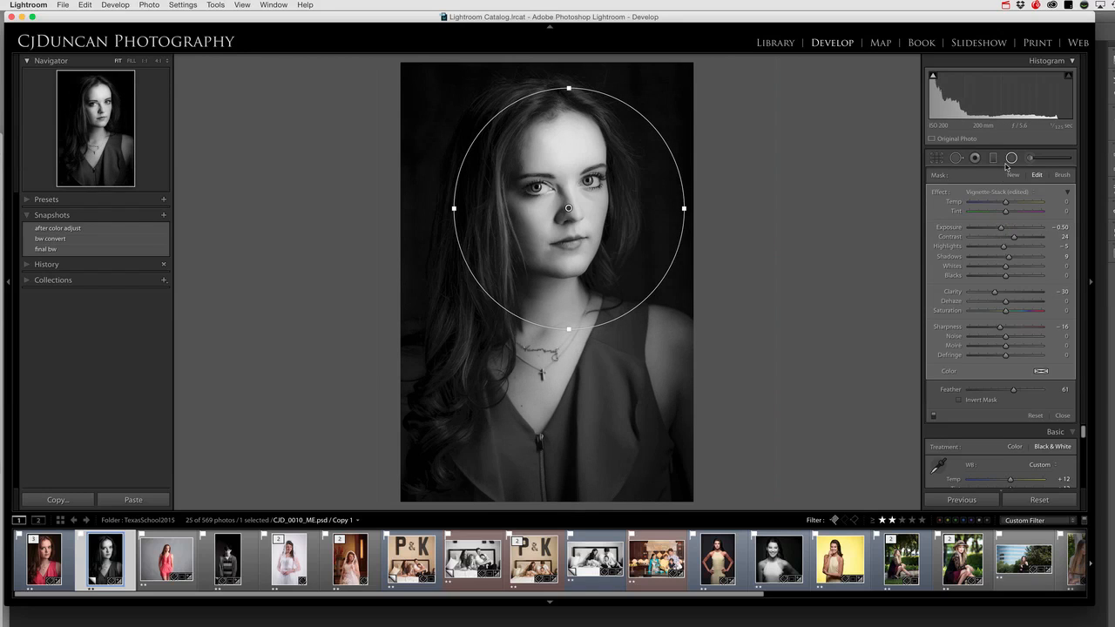
left_click(1012, 161)
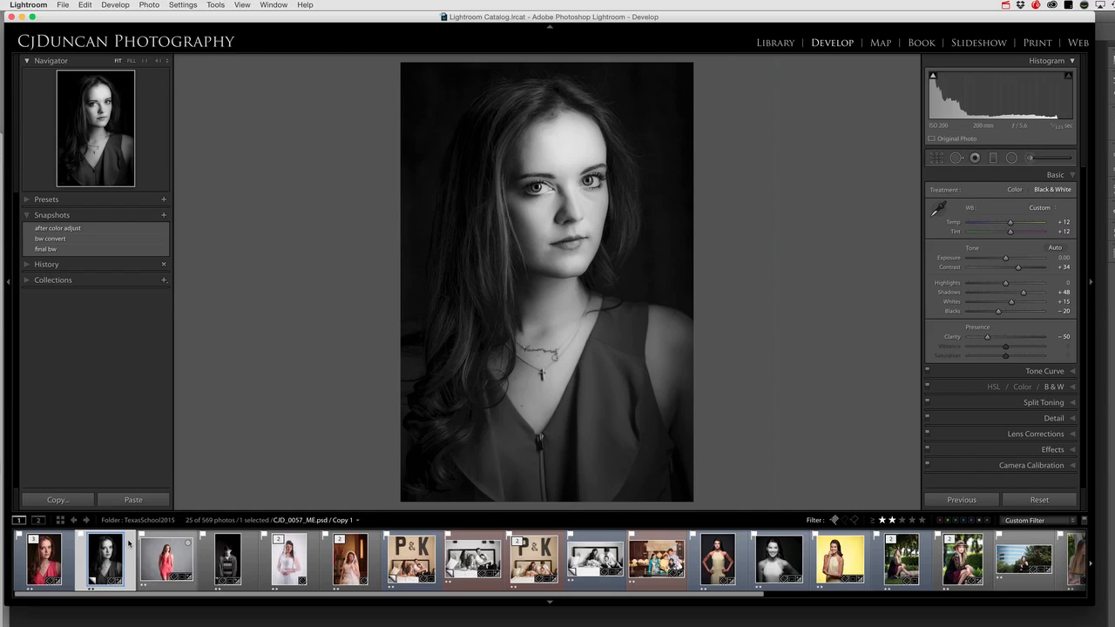
Step: Compare the original CJD_0010_ME.psd with its finished black and white virtual copy, ending on the copy
left_click(49, 560)
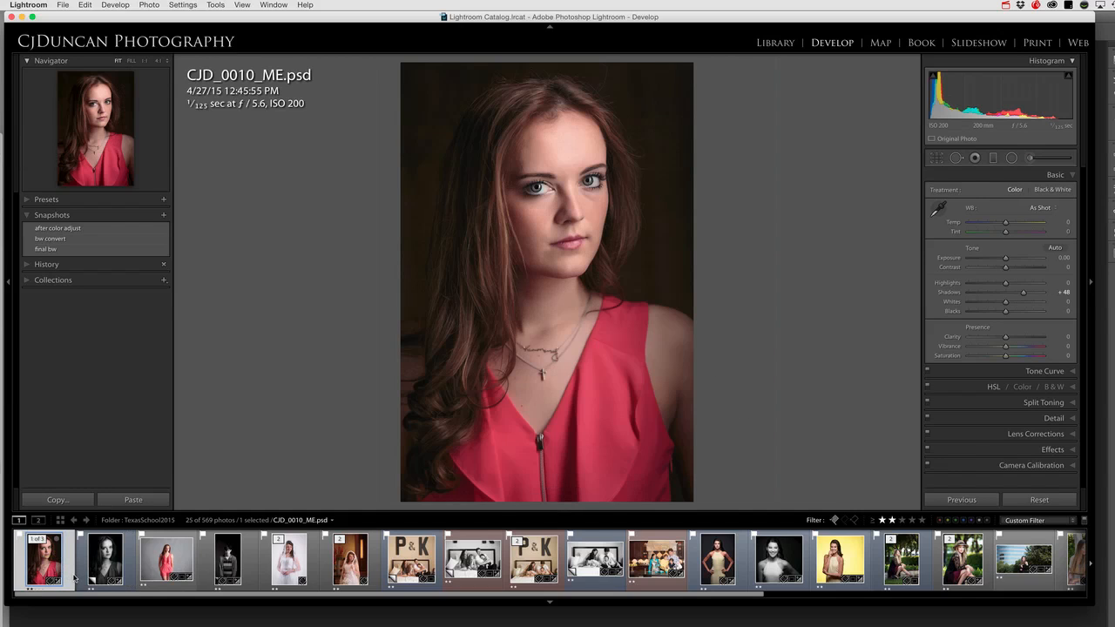
left_click(78, 578)
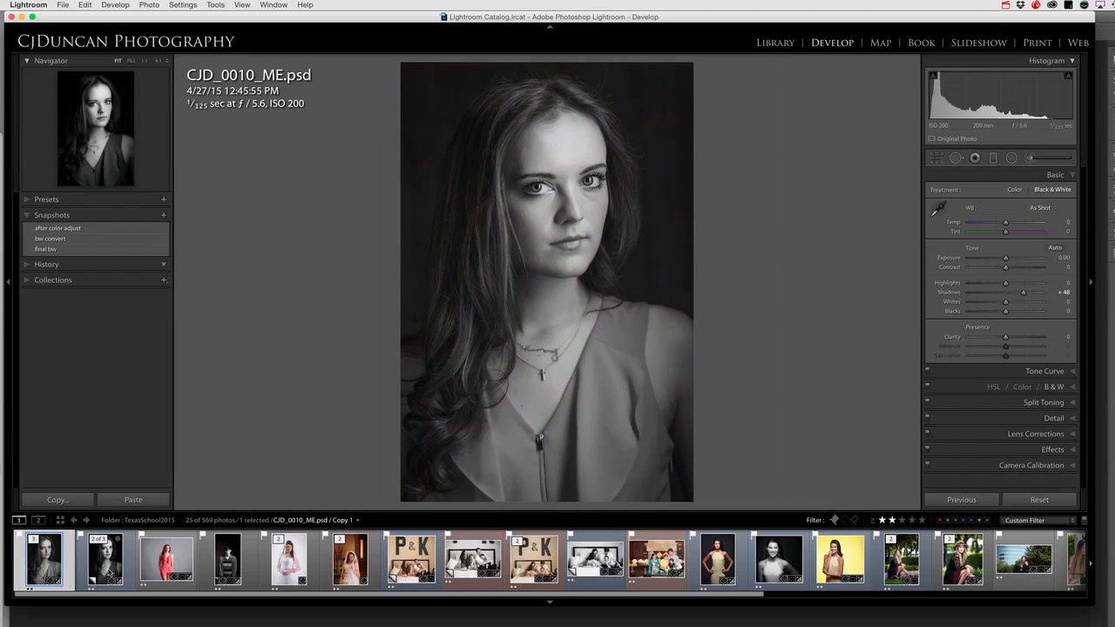
left_click(107, 566)
left_click(44, 558)
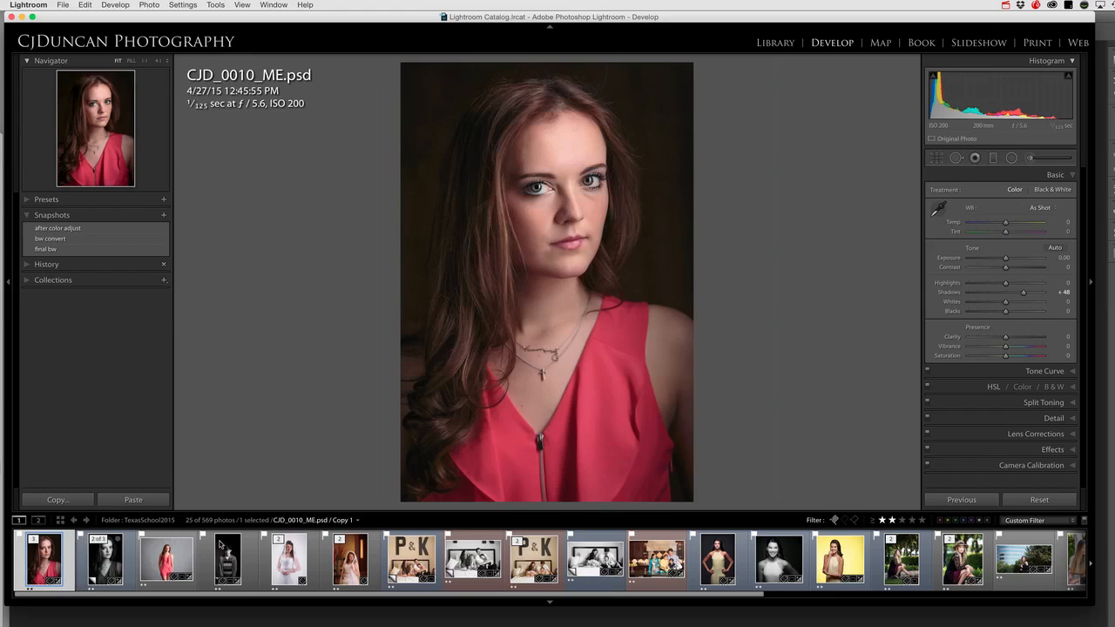
left_click(105, 561)
left_click_drag(304, 594, 304, 593)
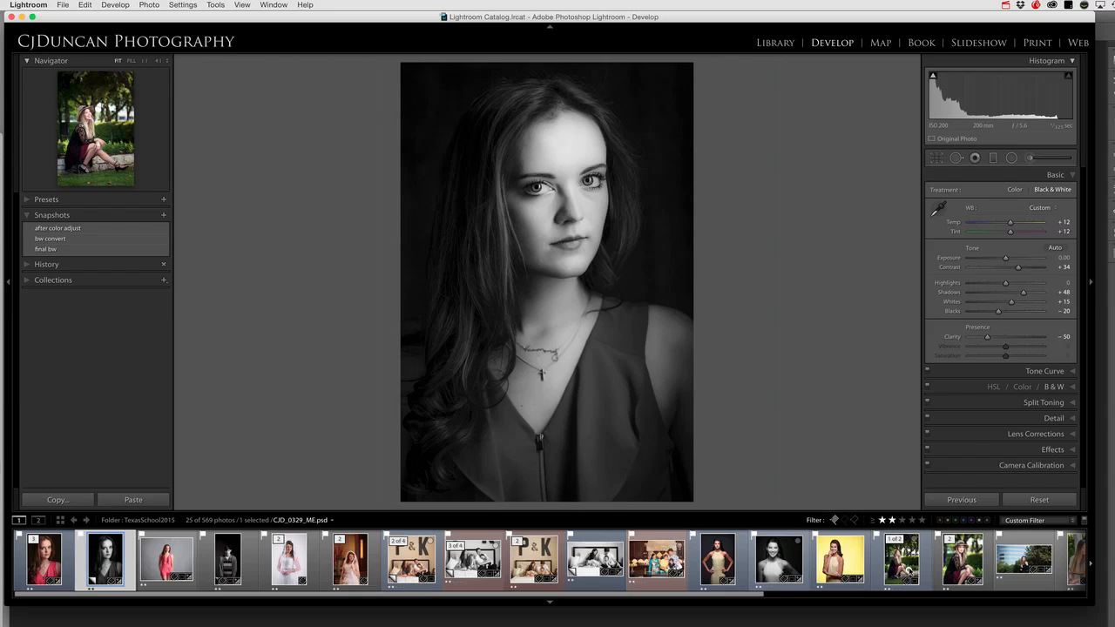
Step: Preview the park portrait CJD_0329.psd in Black & White and return it to Color
left_click(906, 568)
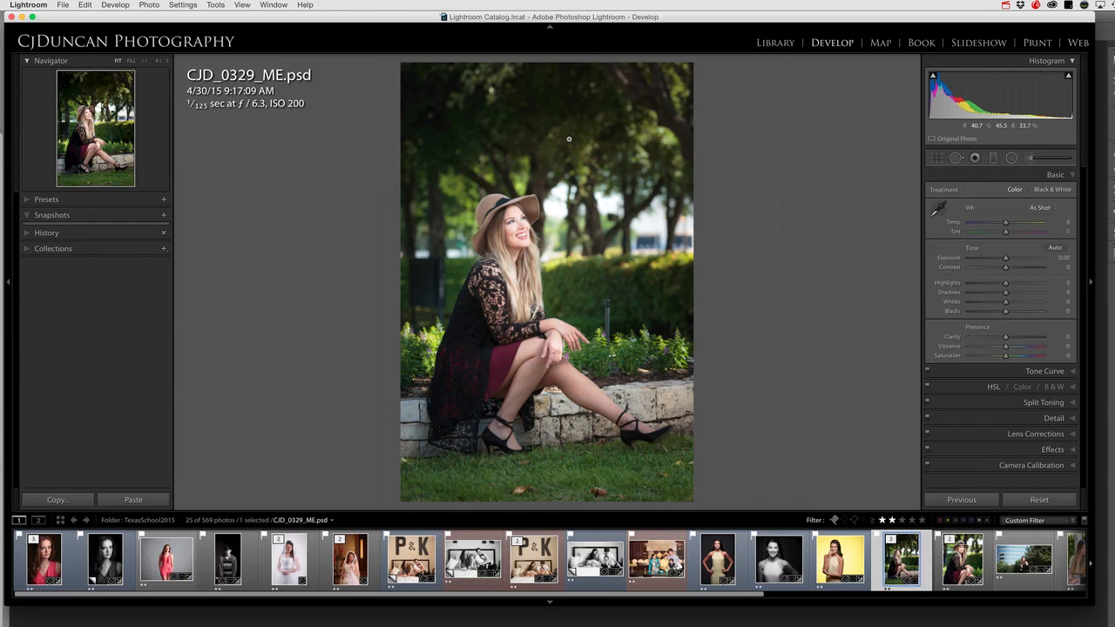
key("v")
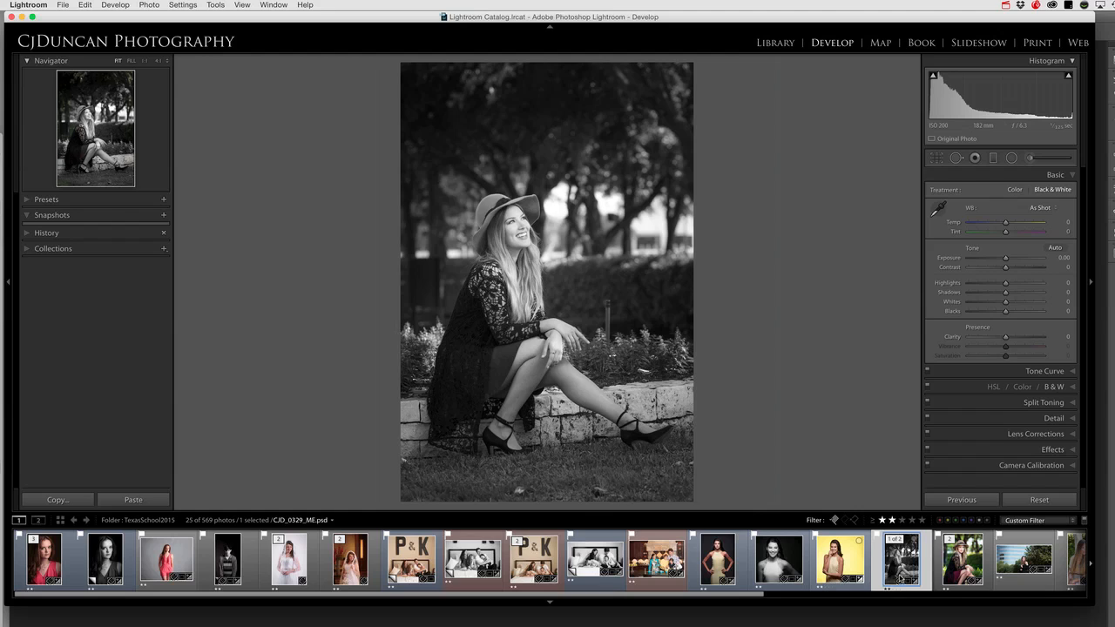
key("v")
Step: View CJD_0406.dng and the black and white Copy 1 of CJD_0397.dng, hiding the filmstrip for a larger display
scroll(758, 588, "right", 2)
scroll(758, 588, "left", 2)
left_click_drag(746, 596, 905, 587)
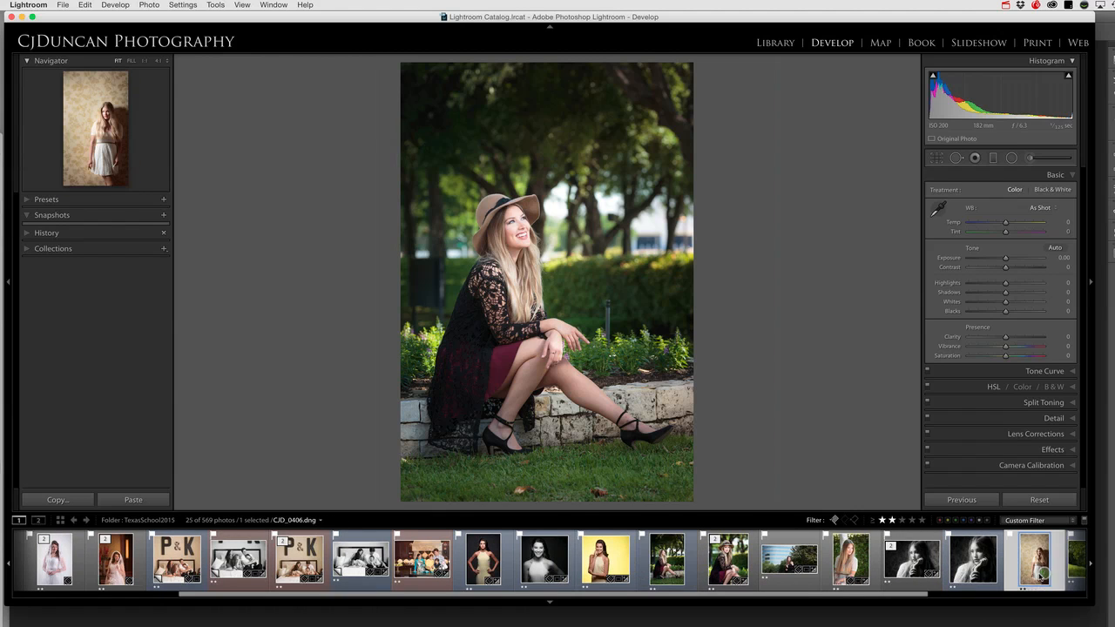
left_click(1044, 573)
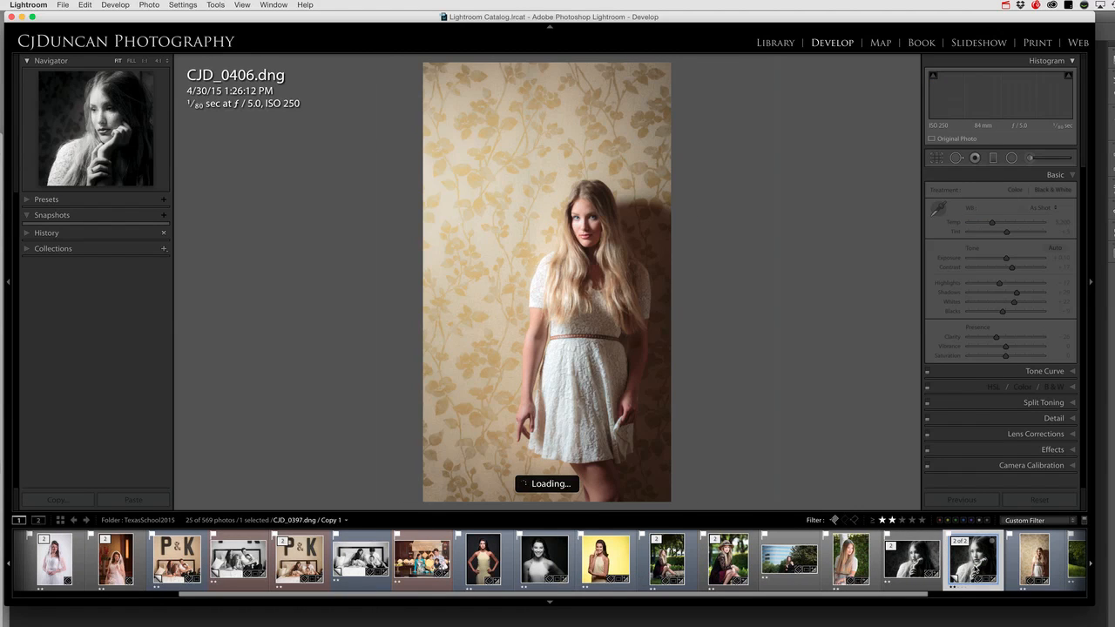
left_click(976, 568)
left_click_drag(890, 596, 526, 596)
left_click(574, 602)
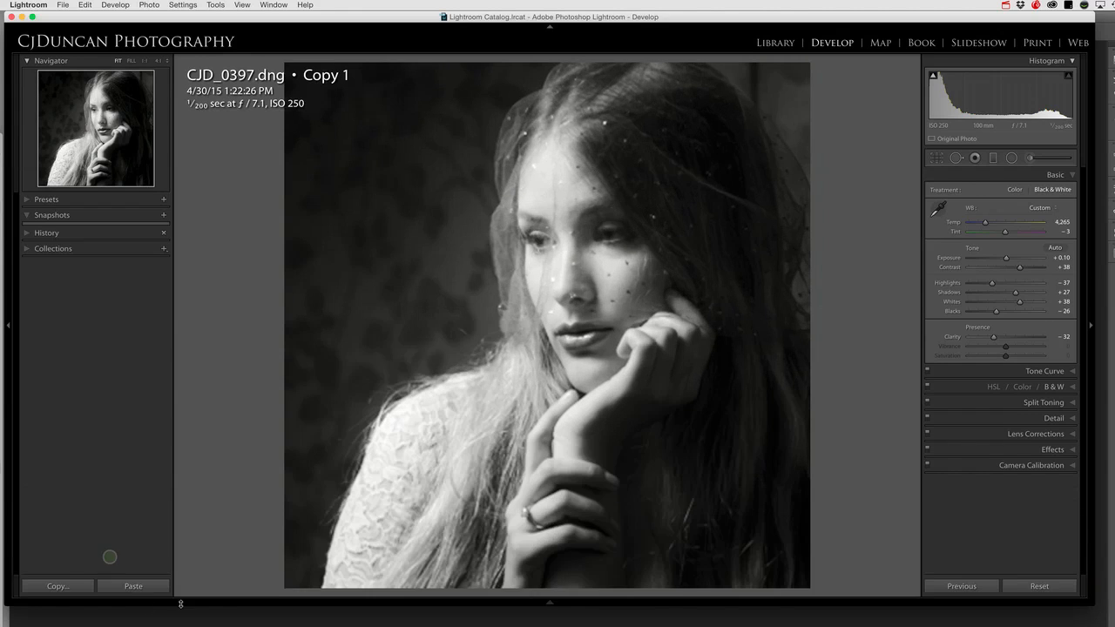
Step: Return to CJD_0010_ME.psd and select it together with its black and white virtual copy
mouse_move(554, 603)
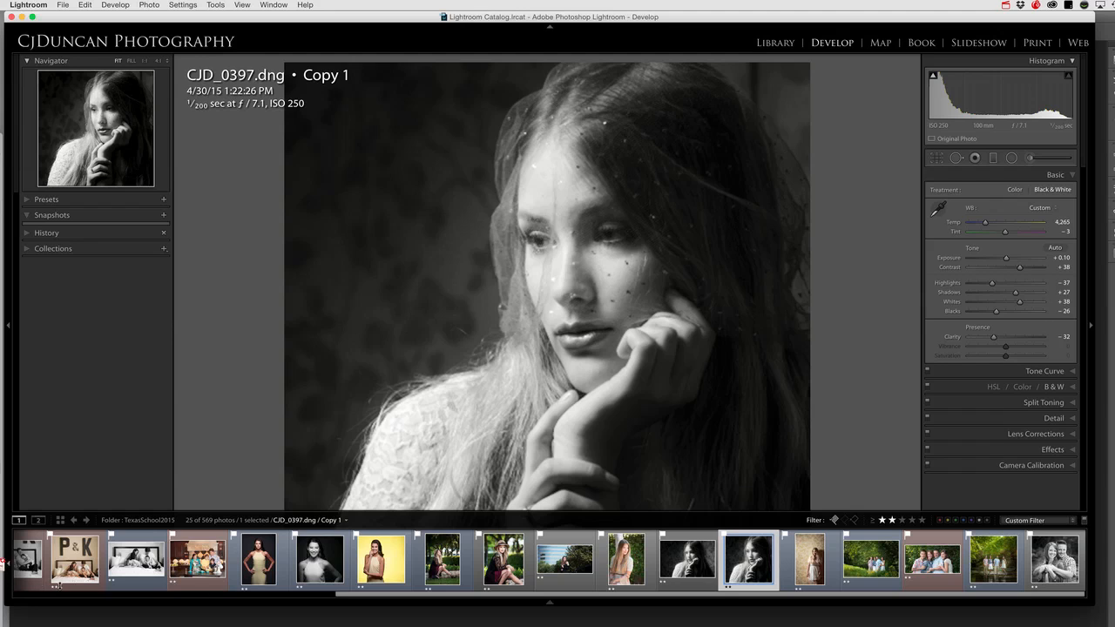
left_click_drag(349, 595, 5, 589)
left_click(44, 563)
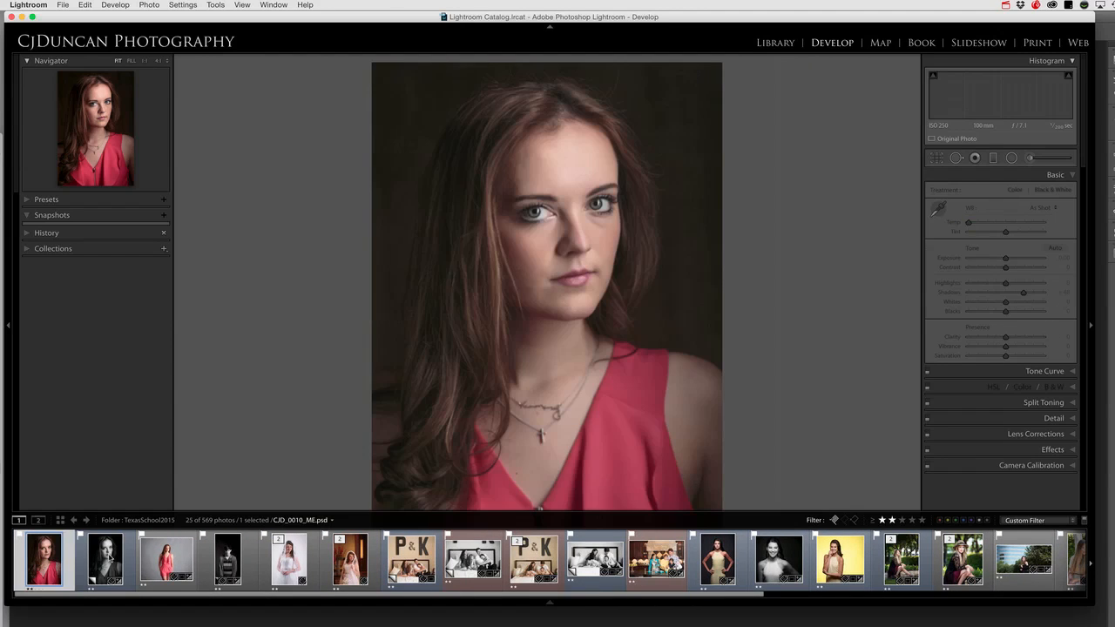
left_click(109, 557)
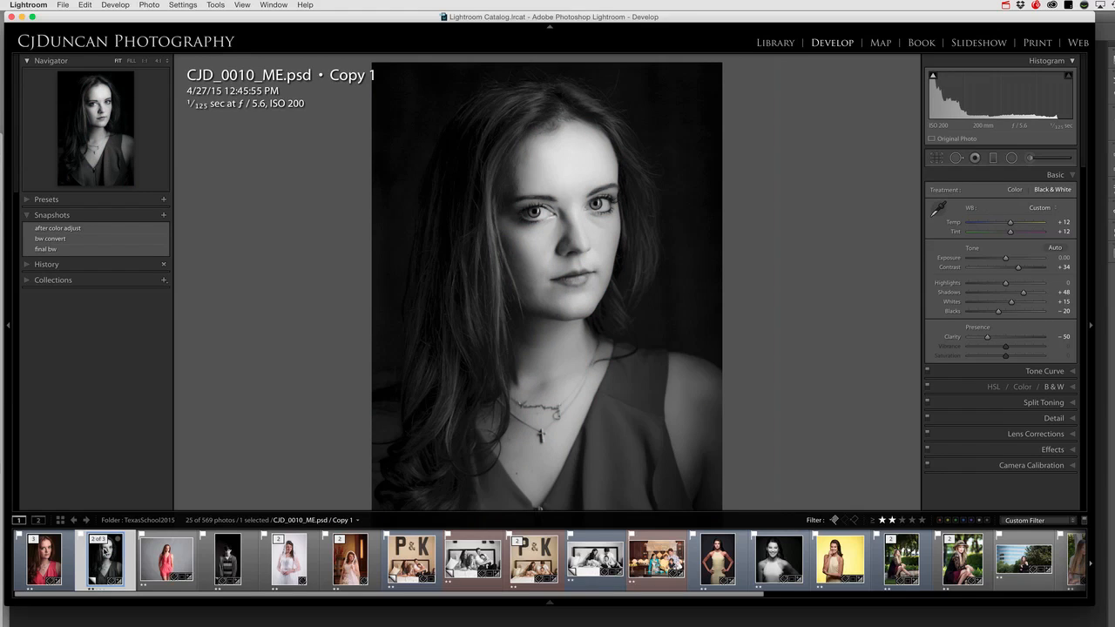
left_click(52, 558, "super")
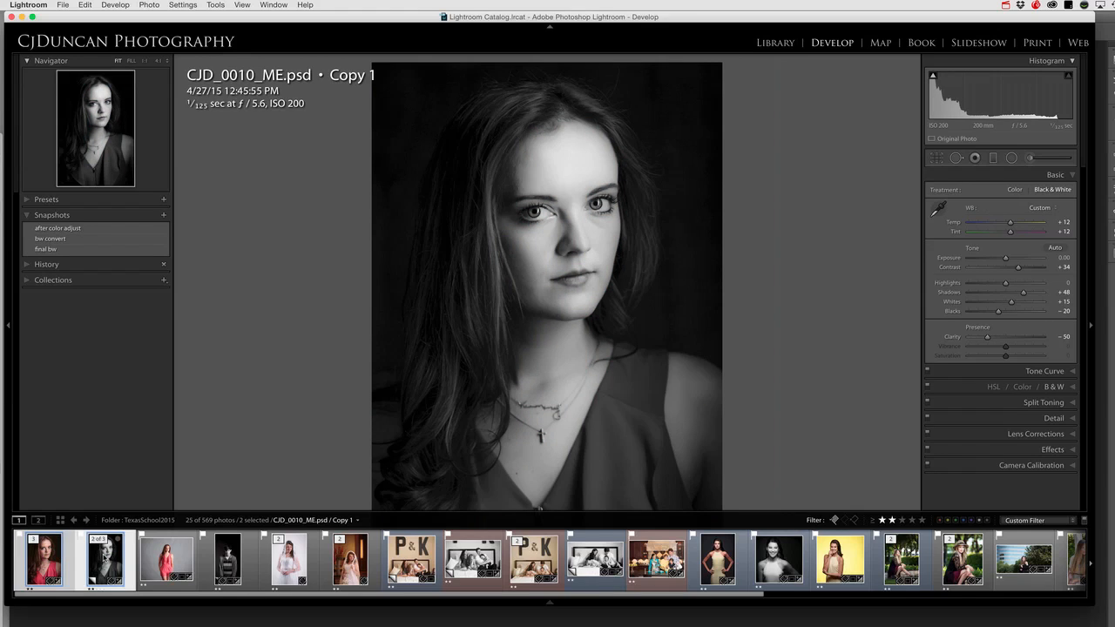
Step: Examine the export options and presets for the two selected photos, and leave without exporting
right_click(108, 557)
mouse_move(174, 625)
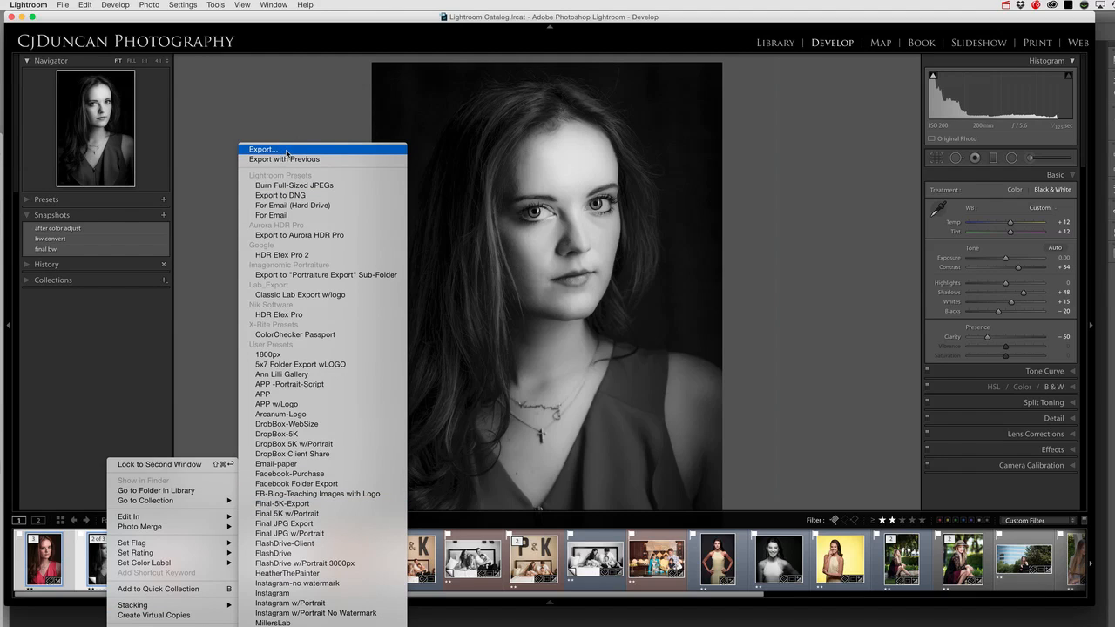
left_click(215, 250)
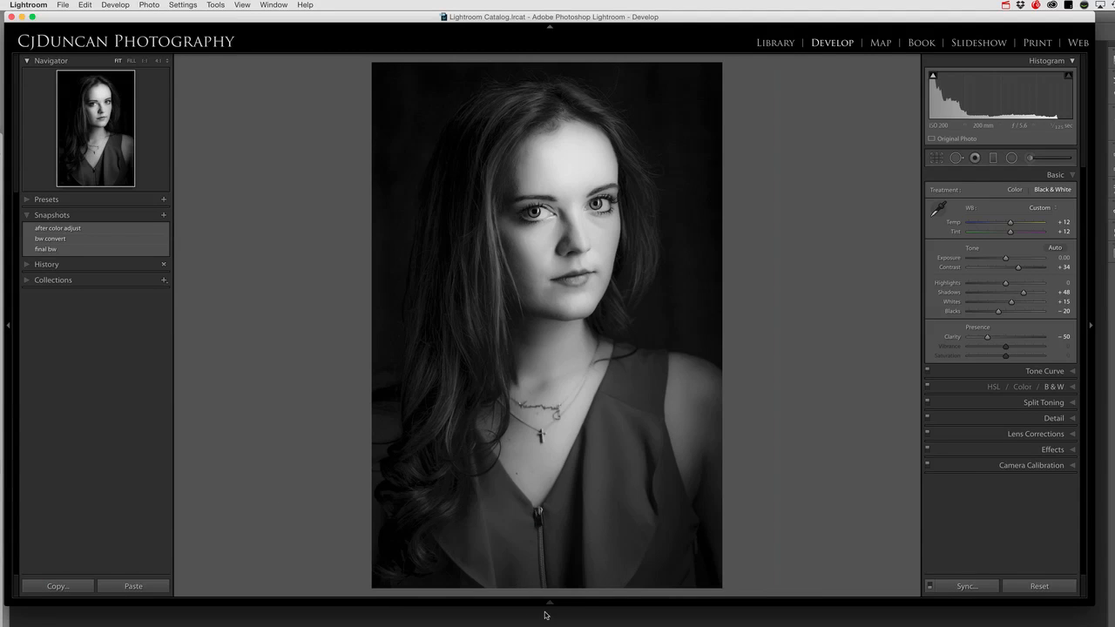
Step: Try CJD_0310.dng in Black & White with the mix at Red -19, Orange -49 and Yellow -62, and return it to Color
mouse_move(549, 605)
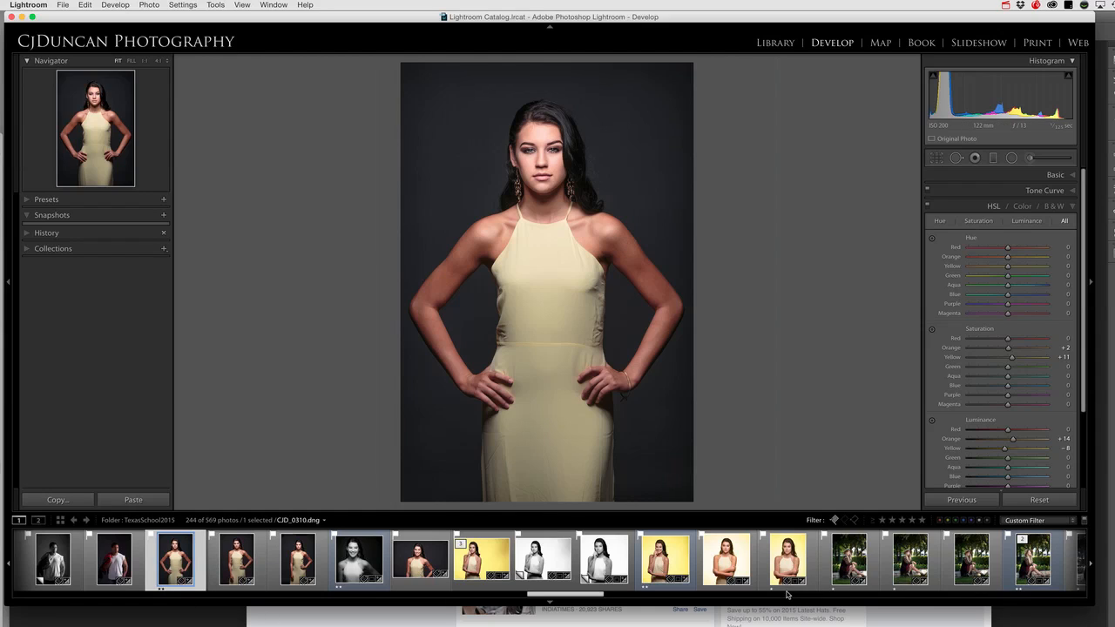
key("v")
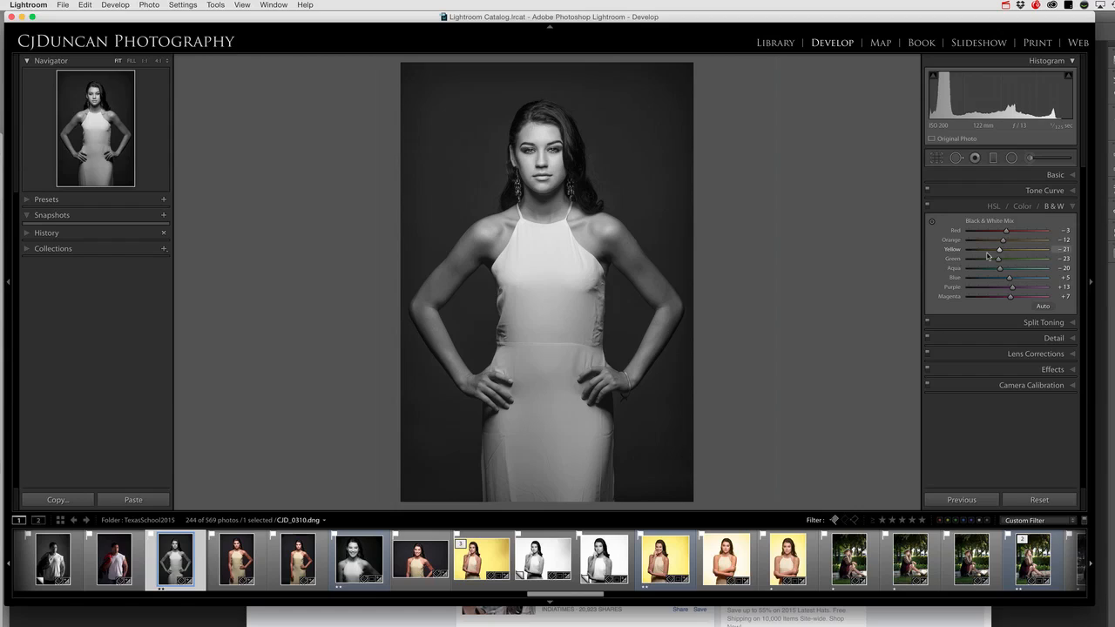
left_click_drag(996, 252, 969, 253)
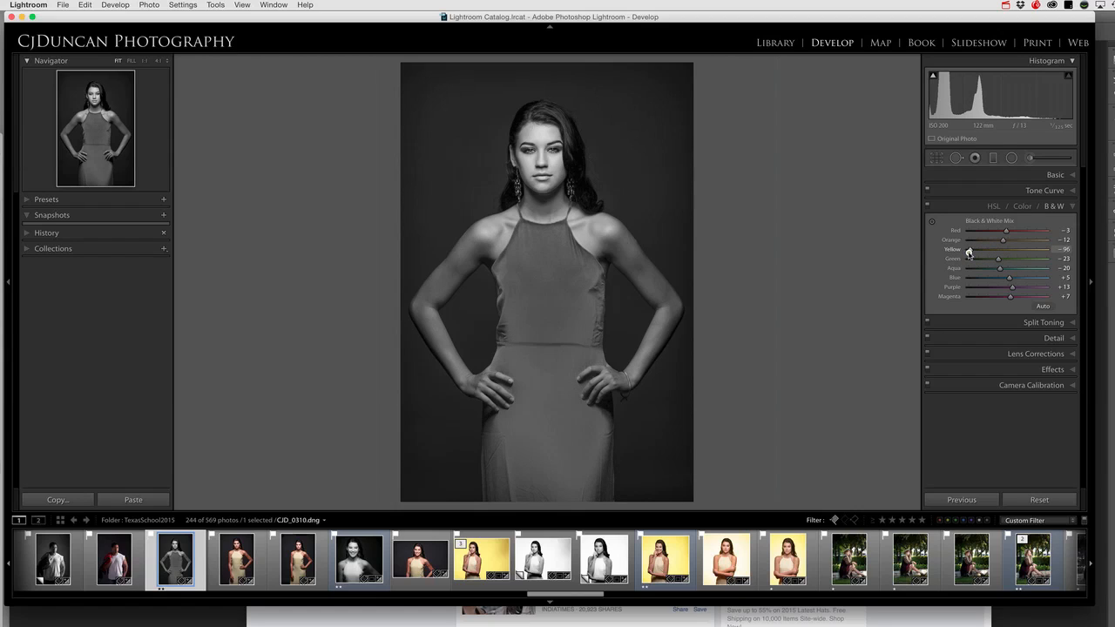
left_click_drag(970, 252, 1000, 233)
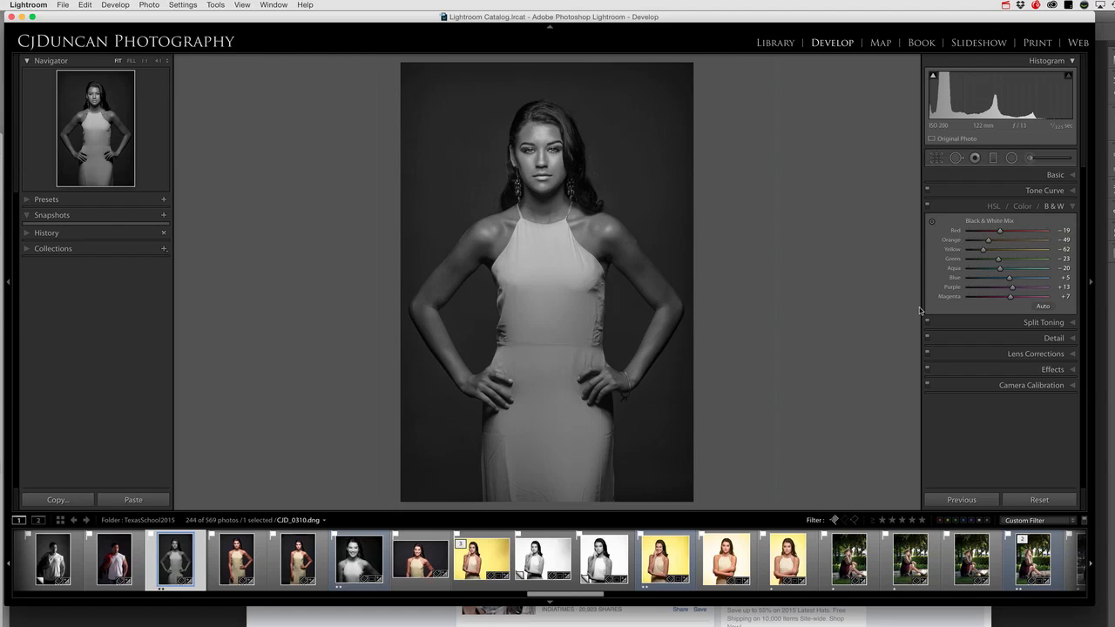
key("v")
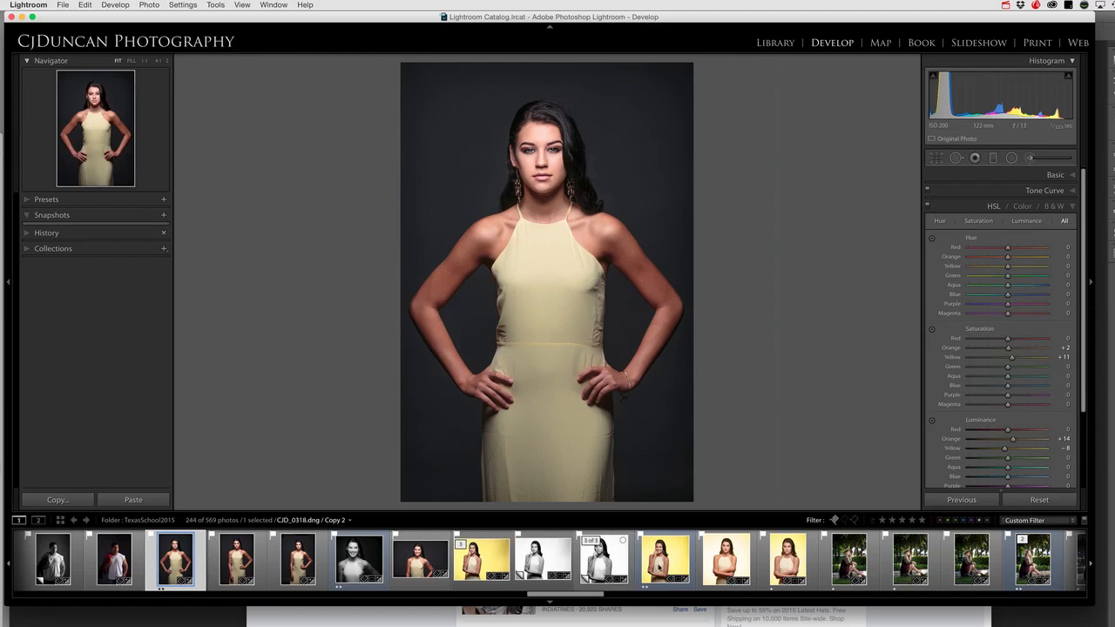
Step: Compare the yellow-background color portraits CJD_0318.dng and CJD_0321.dng, ending on CJD_0318.dng
left_click(489, 565)
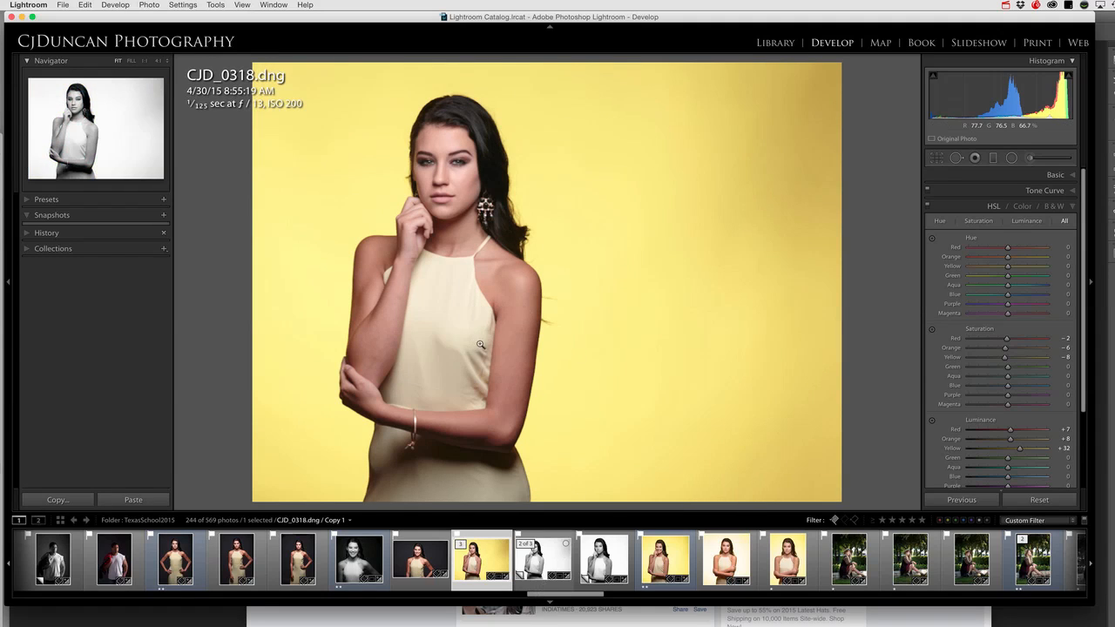
left_click(724, 562)
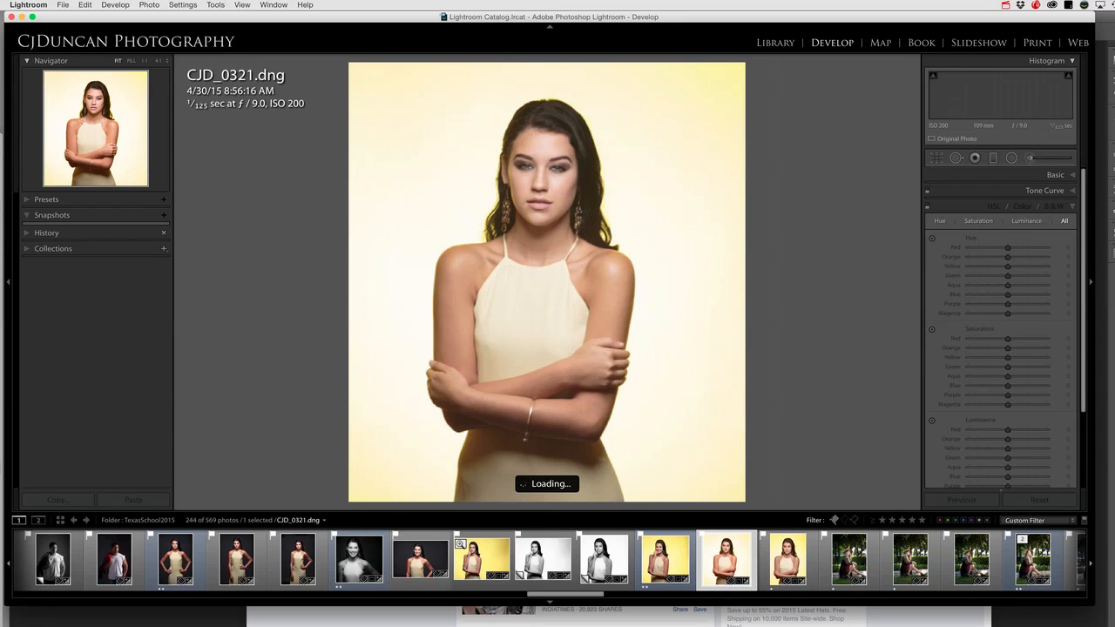
left_click(484, 564)
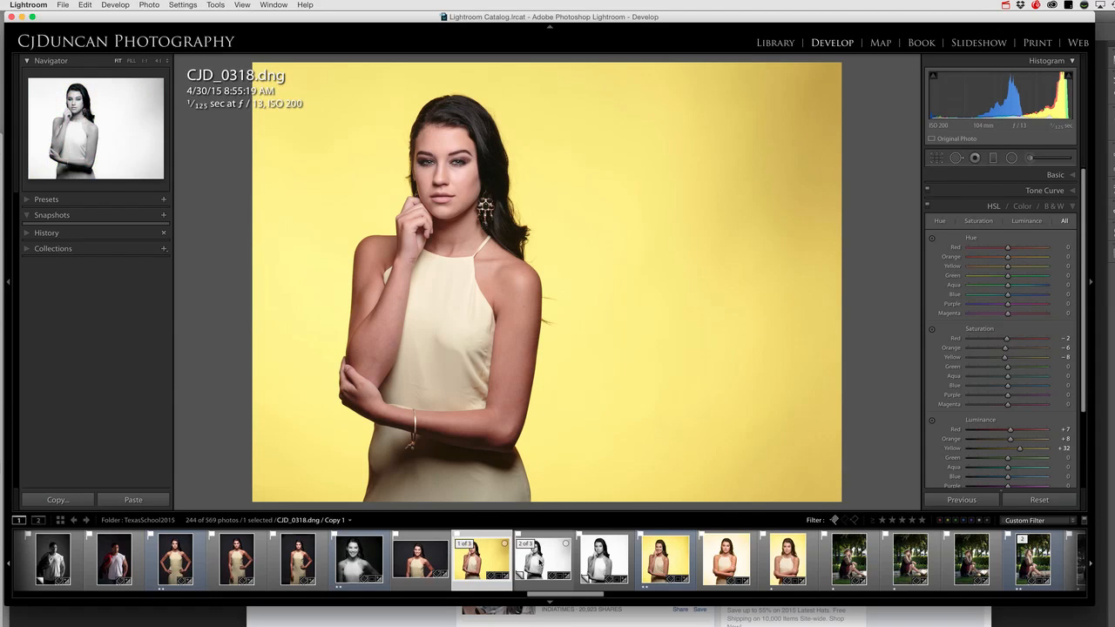
Step: On the black and white Copy 1 of CJD_0318.dng, set the Black & White Mix to Orange +10 and Yellow +34
left_click(541, 565)
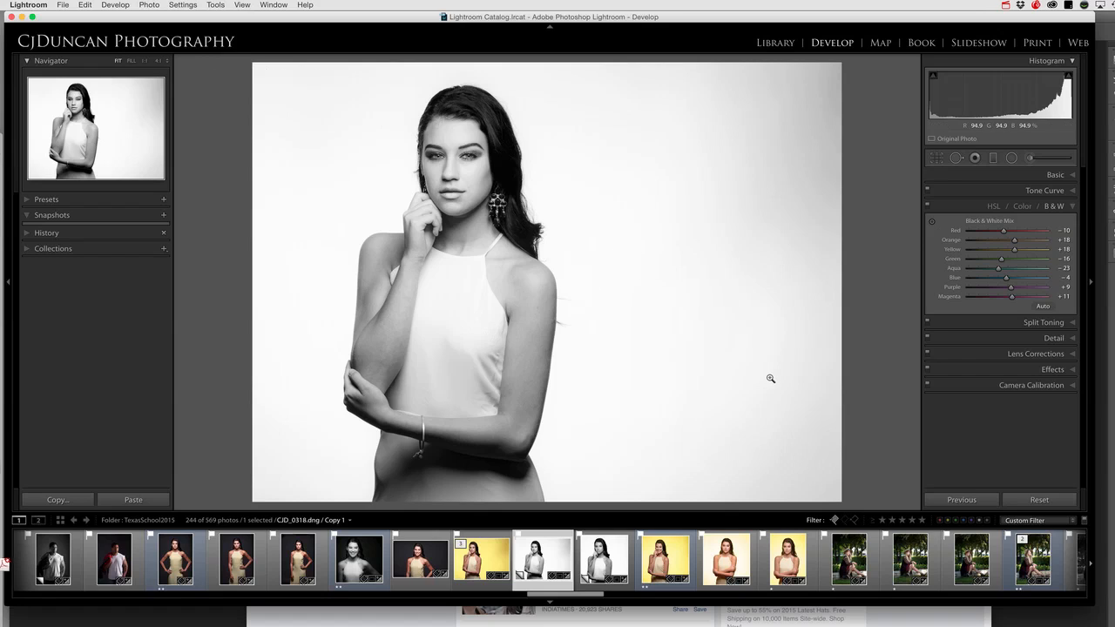
mouse_move(1014, 252)
left_mouse_down()
mouse_move(986, 252)
mouse_move(1014, 251)
mouse_move(1007, 242)
left_mouse_up()
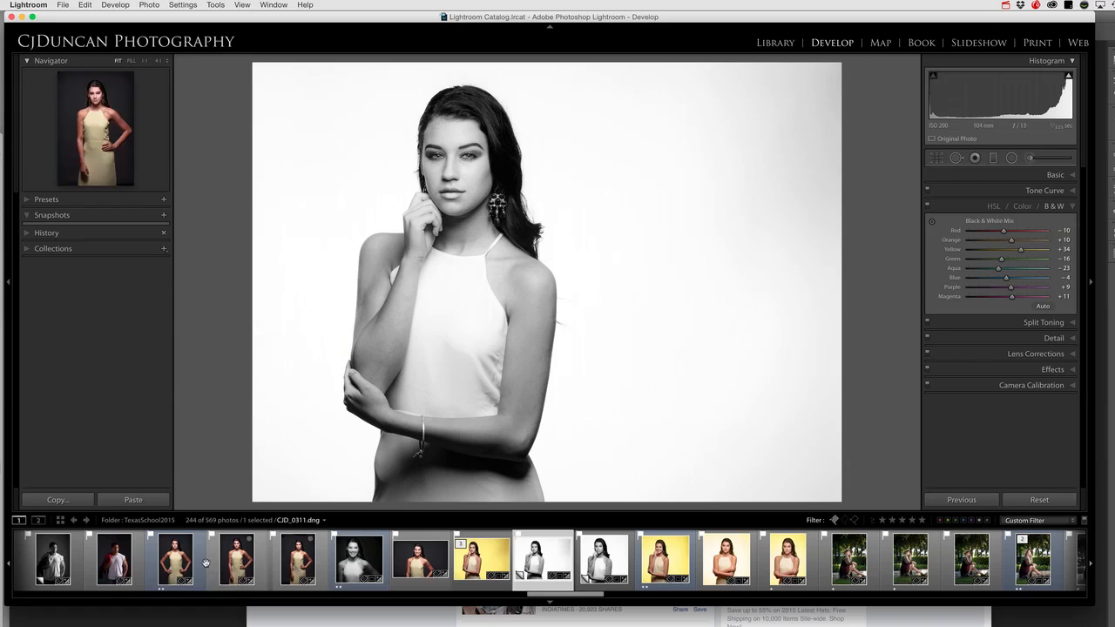
Step: Convert CJD_0310.dng to Black & White and set its mix to Orange +6 and Yellow -2
left_click(177, 560)
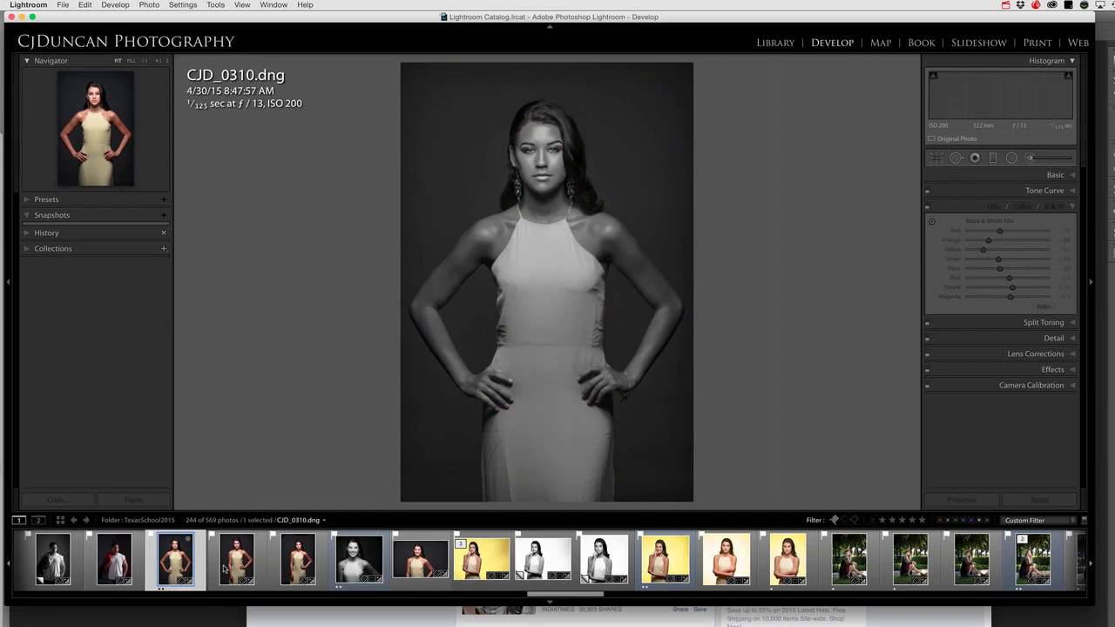
left_click(1008, 250)
left_click(1009, 240)
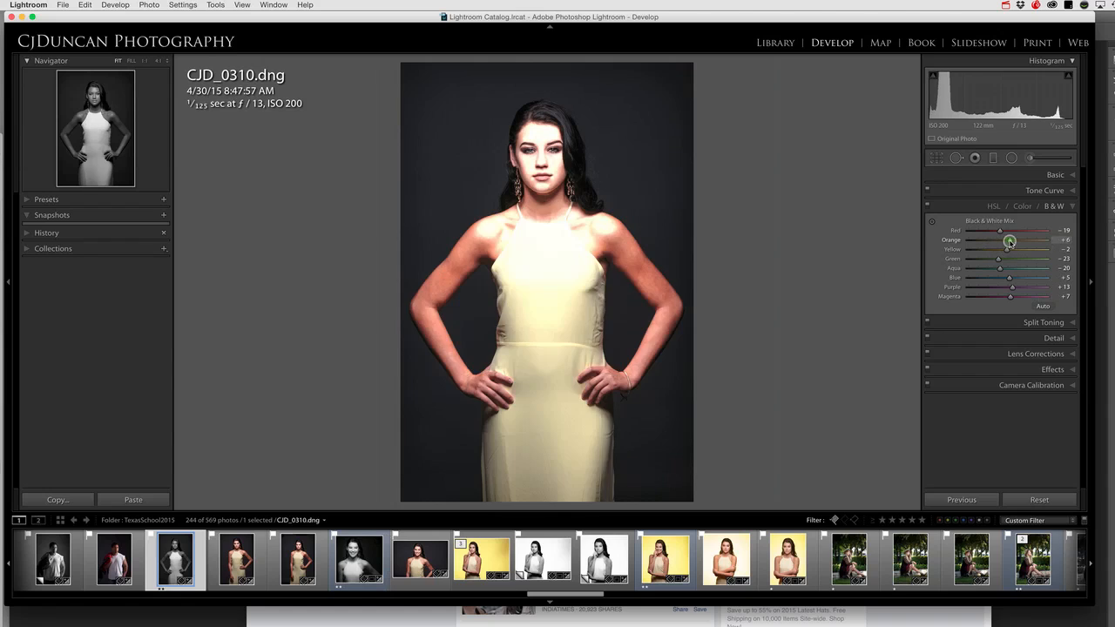
Step: On Copy 1 of CJD_0318.dng, set Temp 6,049, Contrast +65, Highlights -17, Shadows +35, Whites +9 and Clarity -34
left_click(541, 561)
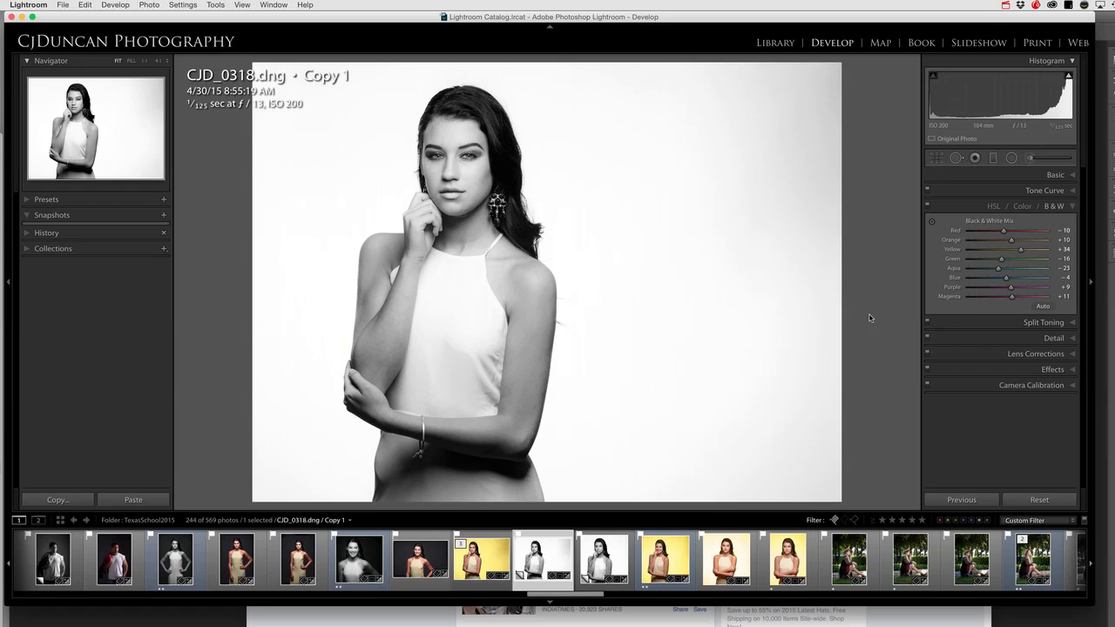
left_click(1054, 175)
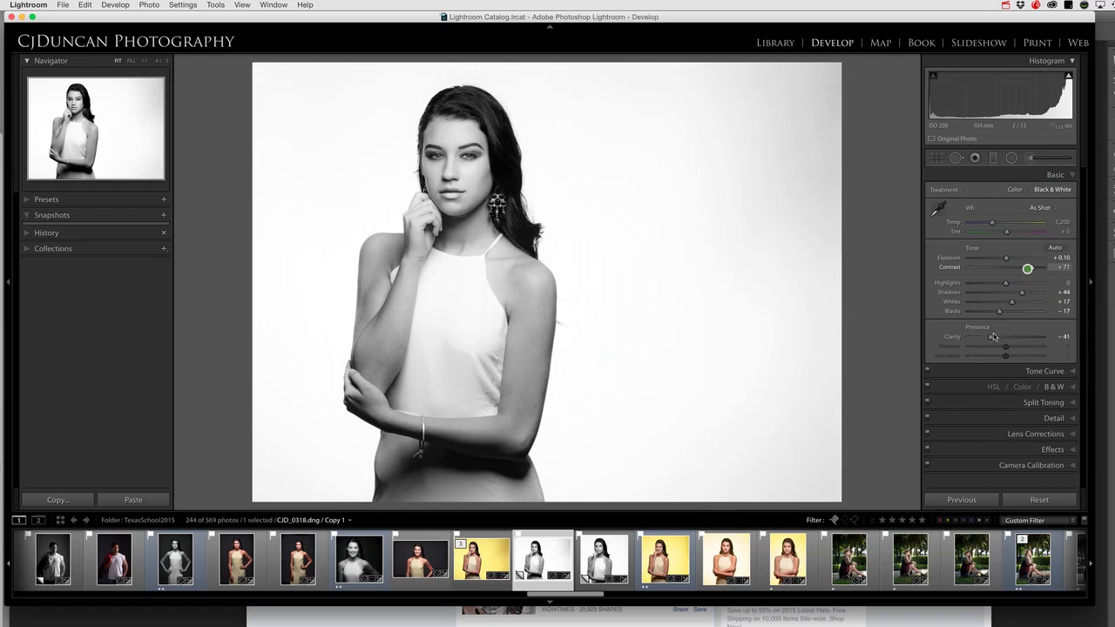
left_click_drag(991, 337, 995, 283)
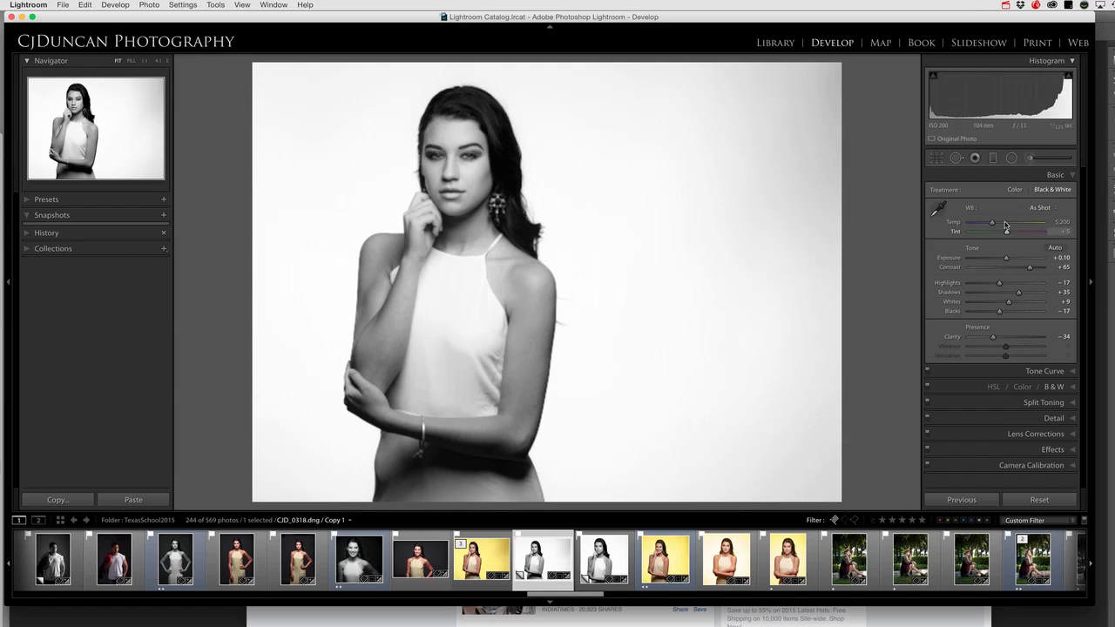
mouse_move(993, 223)
left_mouse_down()
mouse_move(1032, 226)
mouse_move(987, 224)
mouse_move(999, 225)
left_mouse_up()
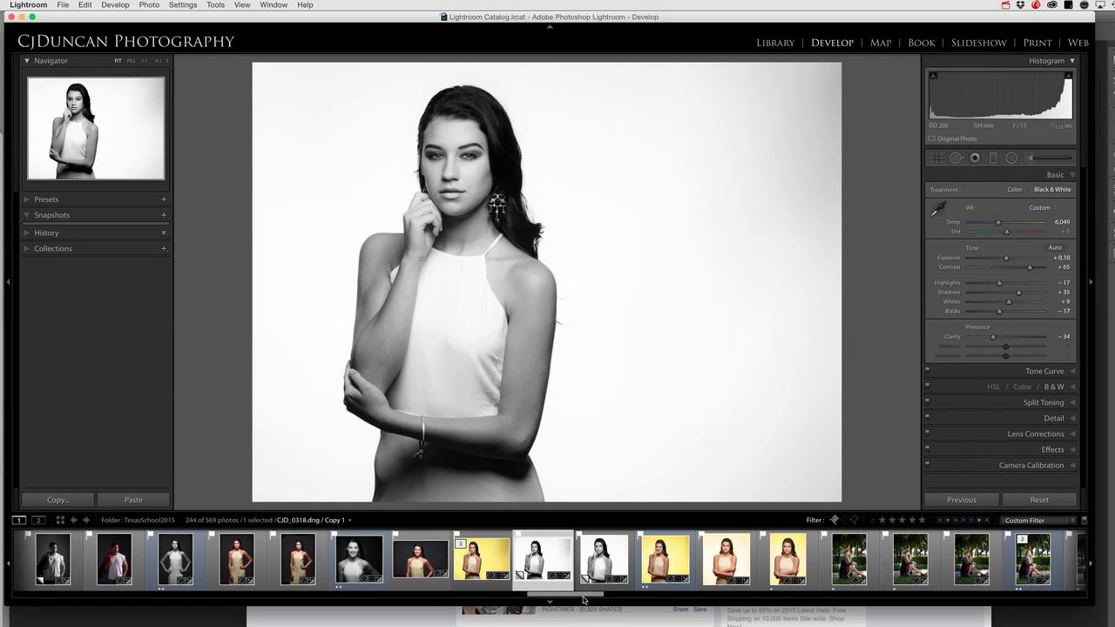
Step: Compare the color original of CJD_0318.dng with its black and white Copy 1, and browse on toward the outdoor portraits
left_click_drag(583, 598, 595, 598)
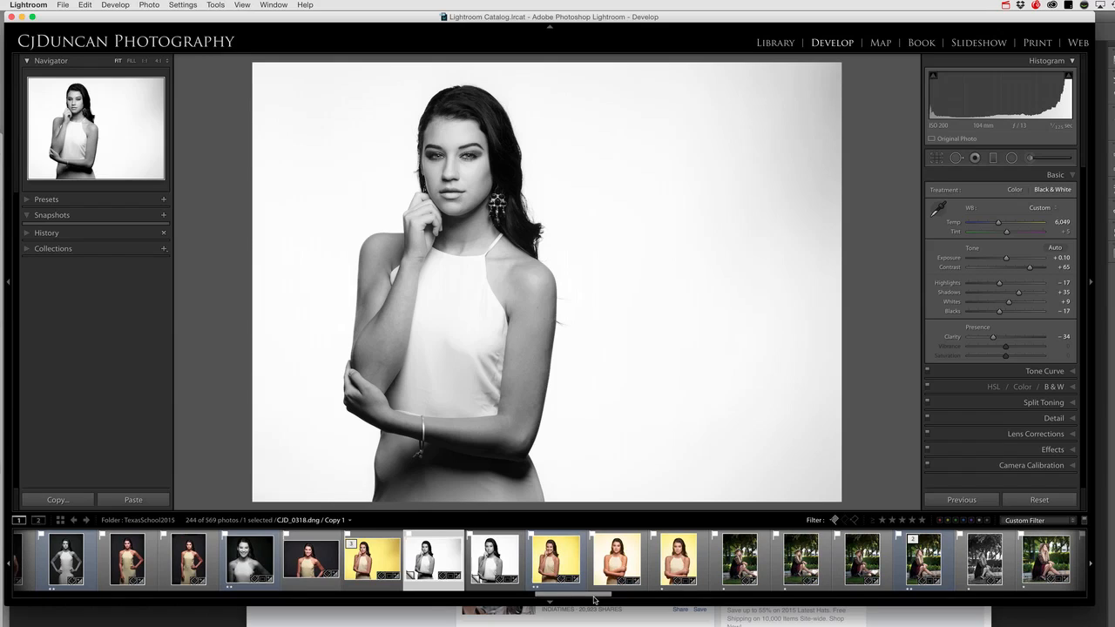
left_click_drag(595, 596, 595, 596)
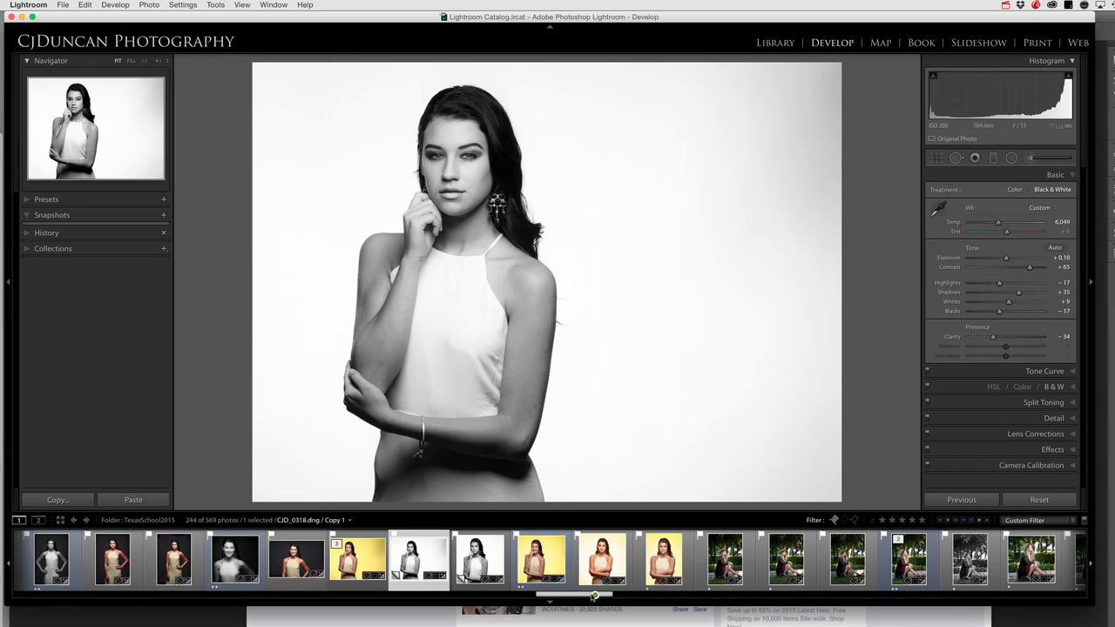
left_click(363, 562)
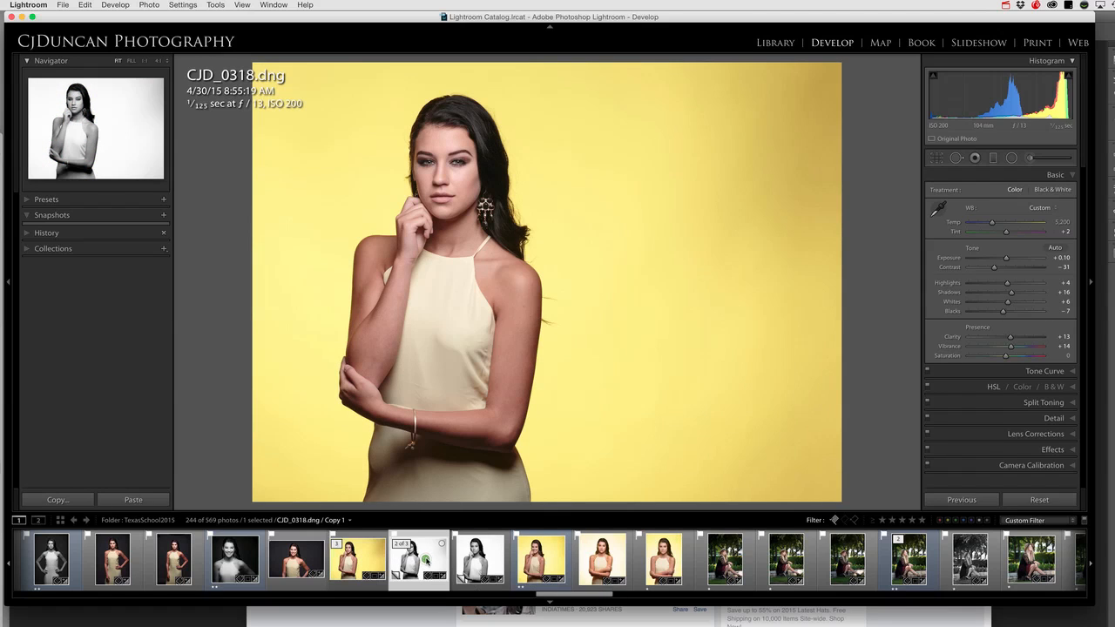
left_click(426, 562)
mouse_move(602, 595)
left_mouse_down()
mouse_move(645, 592)
mouse_move(610, 586)
left_mouse_up()
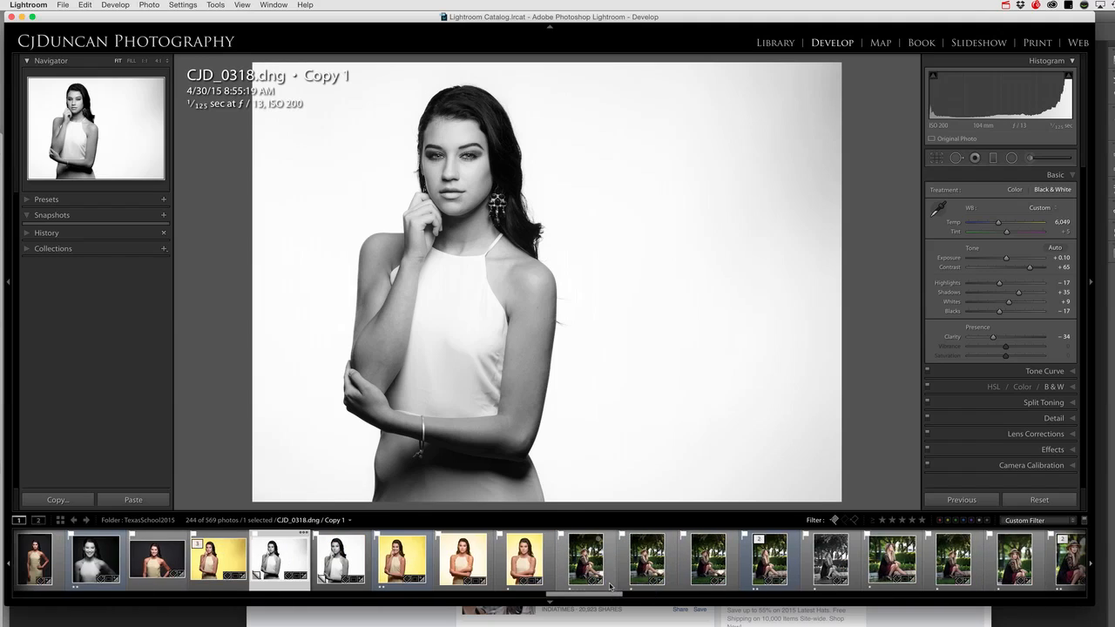